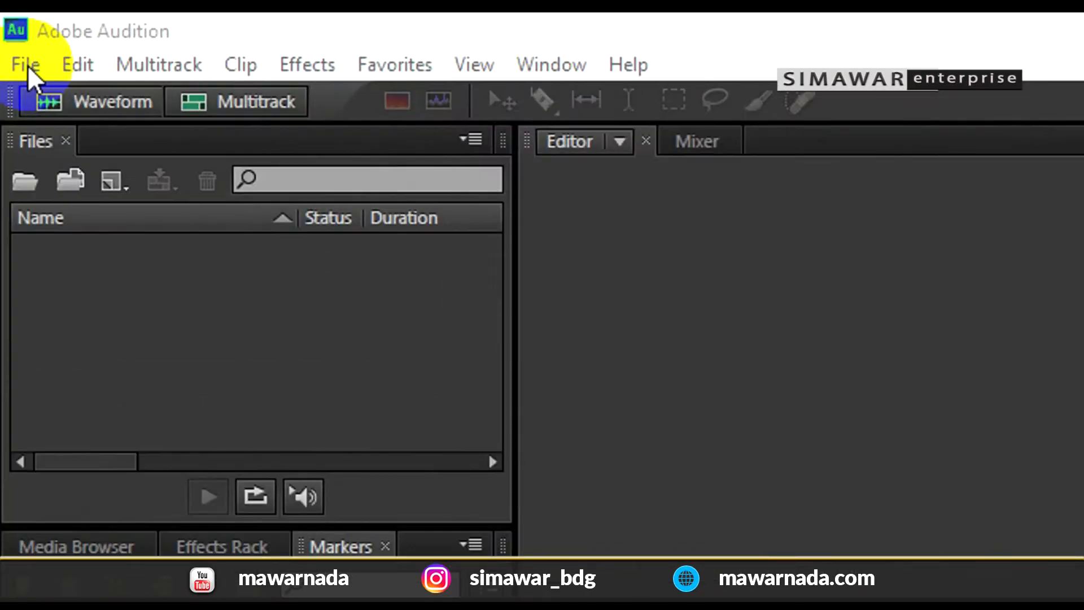
- Open the recording Rec-2021.02.14-11;11;13 from the 14-02-2020 folder on Local Disk (D:)
{"action": "left_click", "coordinate": [27, 66]}
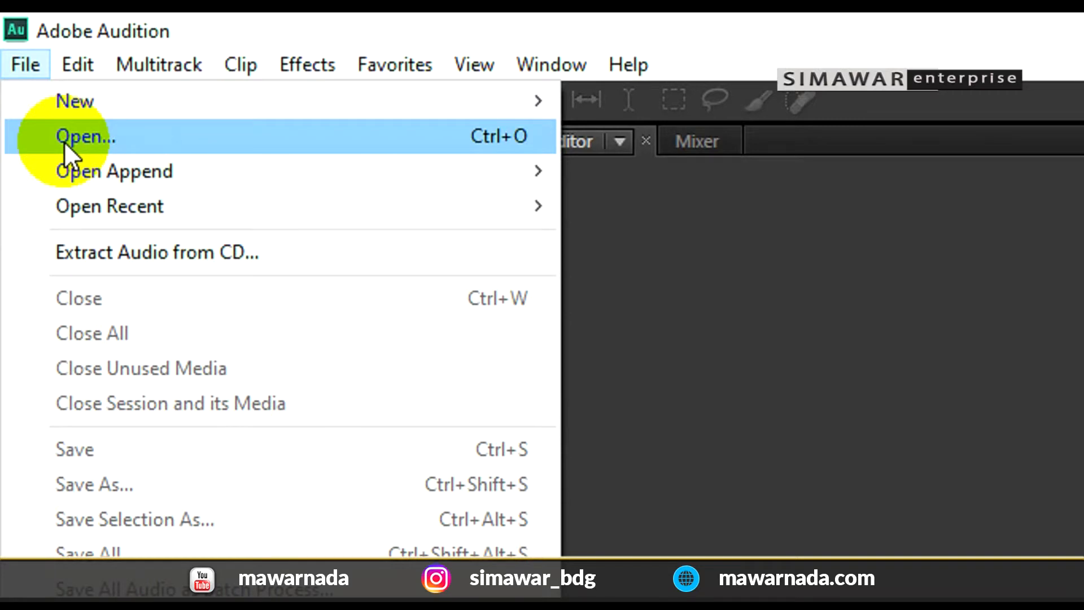
{"action": "left_click", "coordinate": [64, 141]}
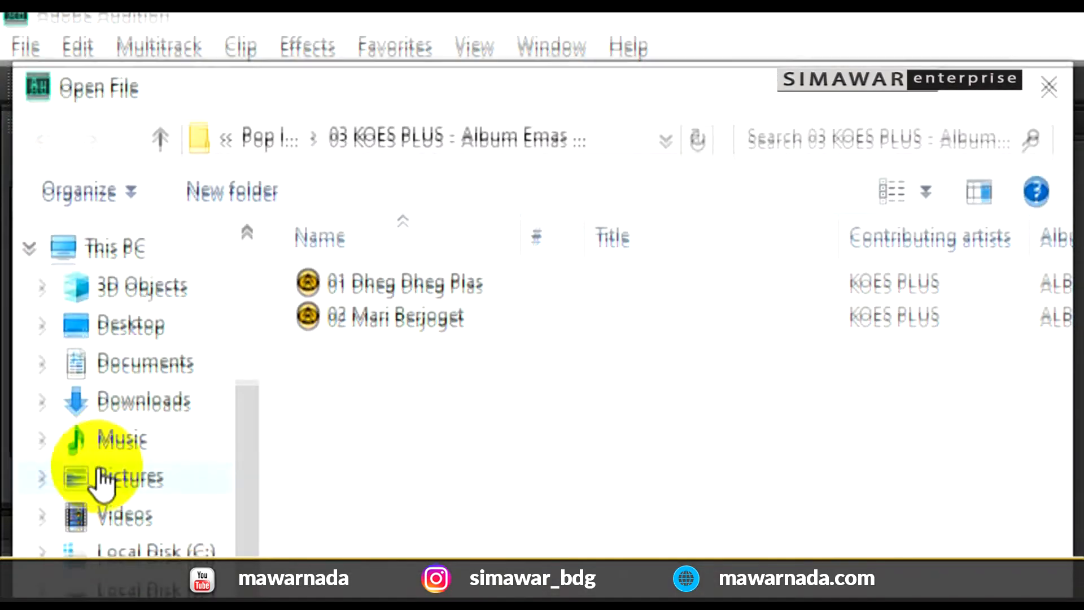
{"action": "left_click", "coordinate": [130, 458]}
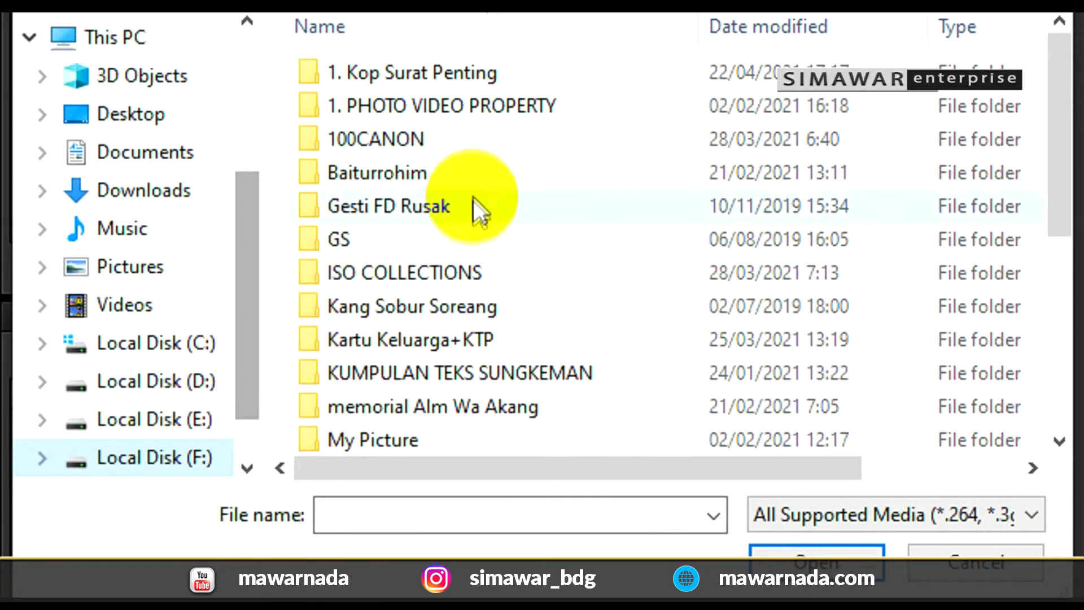
{"action": "left_click", "coordinate": [188, 392]}
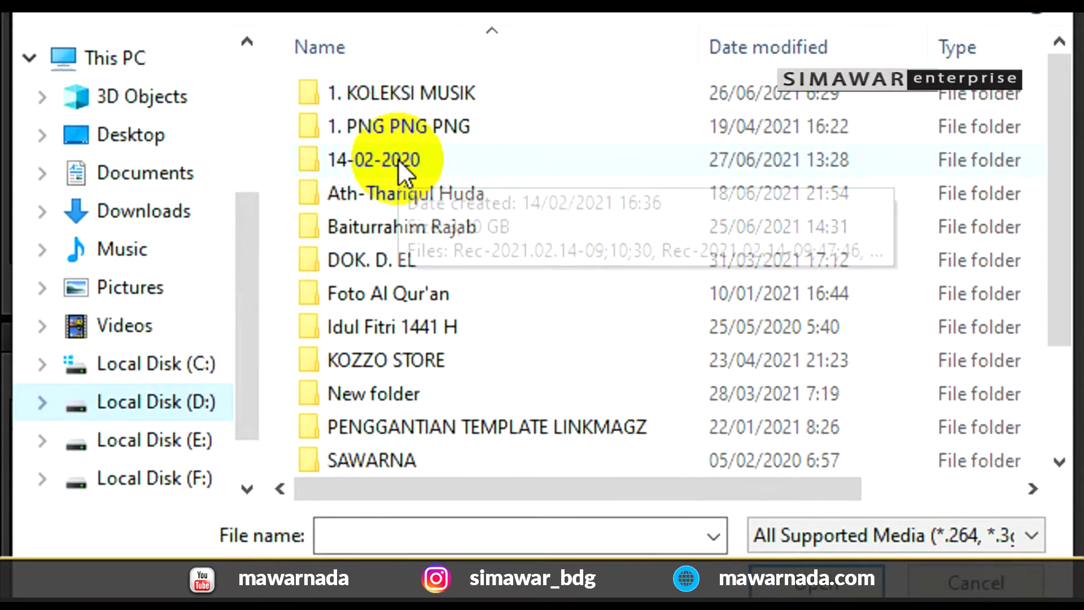
{"action": "double_click", "coordinate": [398, 157]}
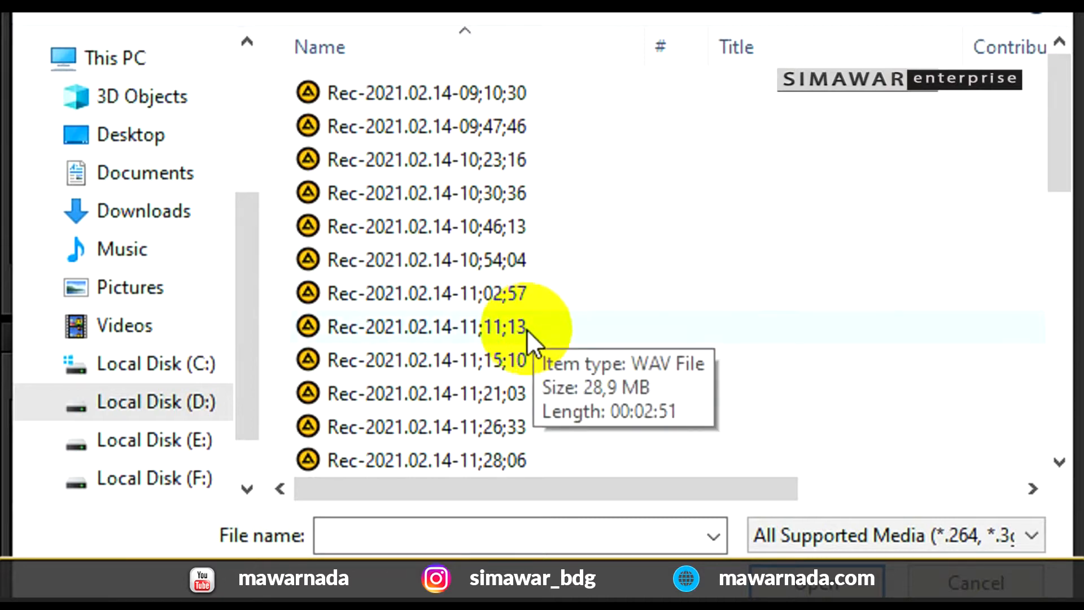
{"action": "scroll", "coordinate": [522, 390], "scroll_direction": "down", "scroll_amount": 3}
{"action": "scroll", "coordinate": [522, 391], "scroll_direction": "up", "scroll_amount": 3}
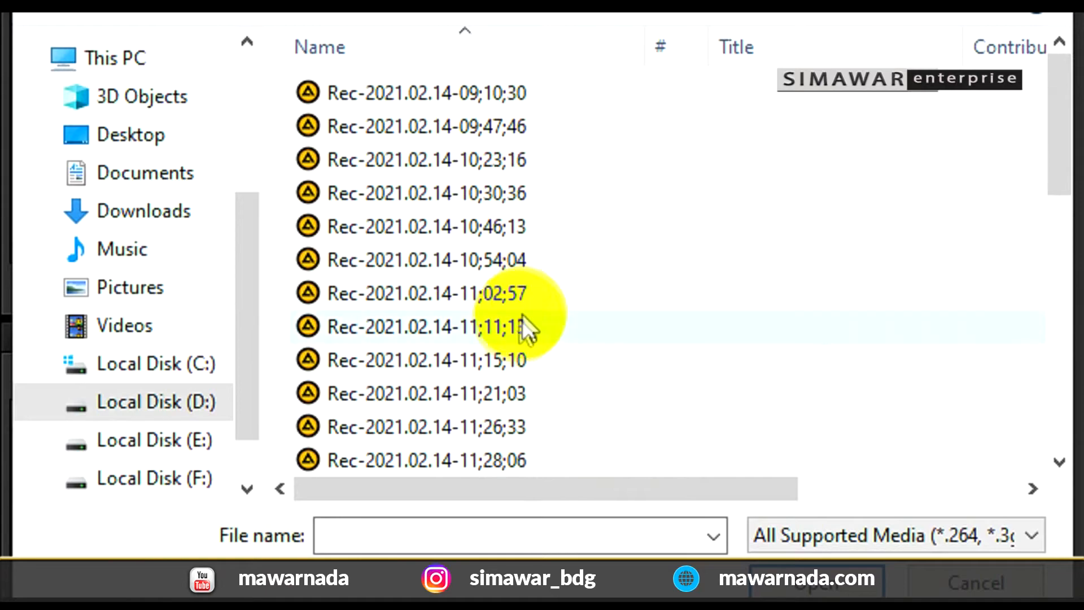
{"action": "left_click", "coordinate": [513, 326]}
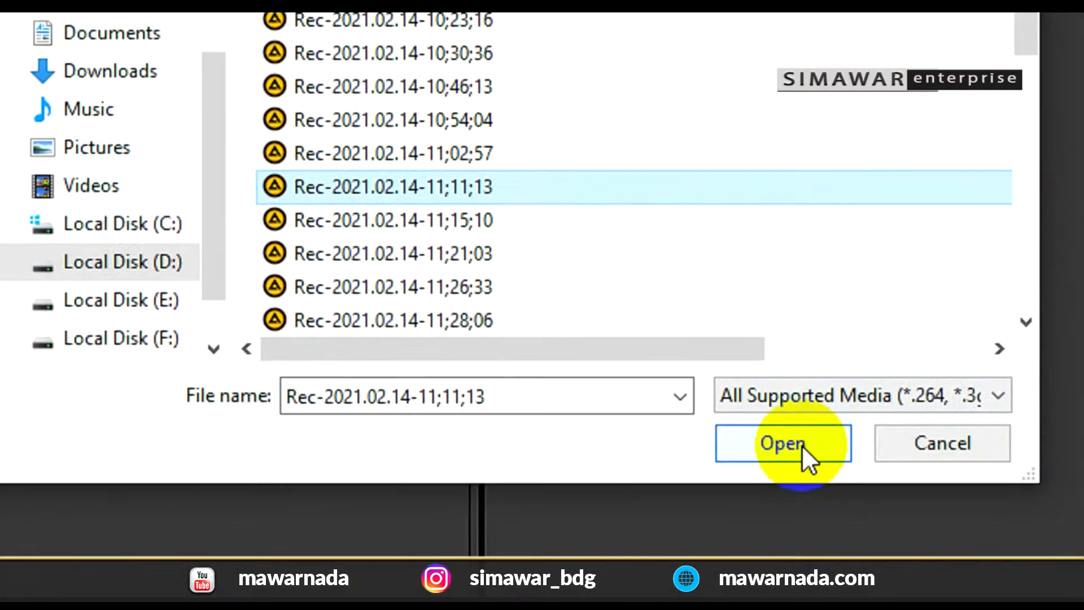
{"action": "left_click", "coordinate": [801, 445]}
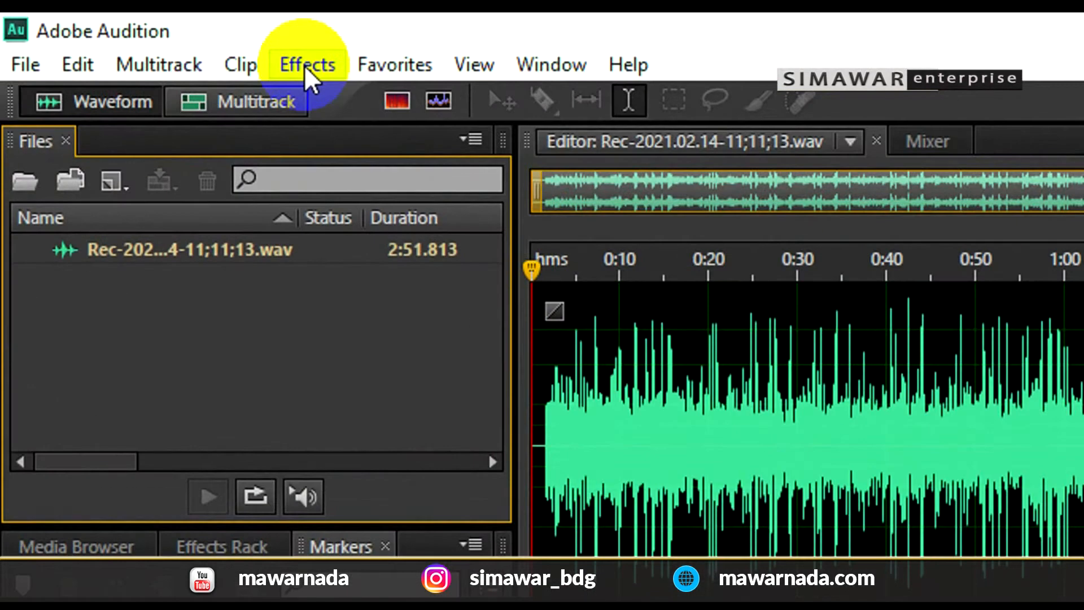
- Start the DeHummer effect on the recording and apply its Remove 50 Hz and Harmonics preset
{"action": "left_click", "coordinate": [305, 65]}
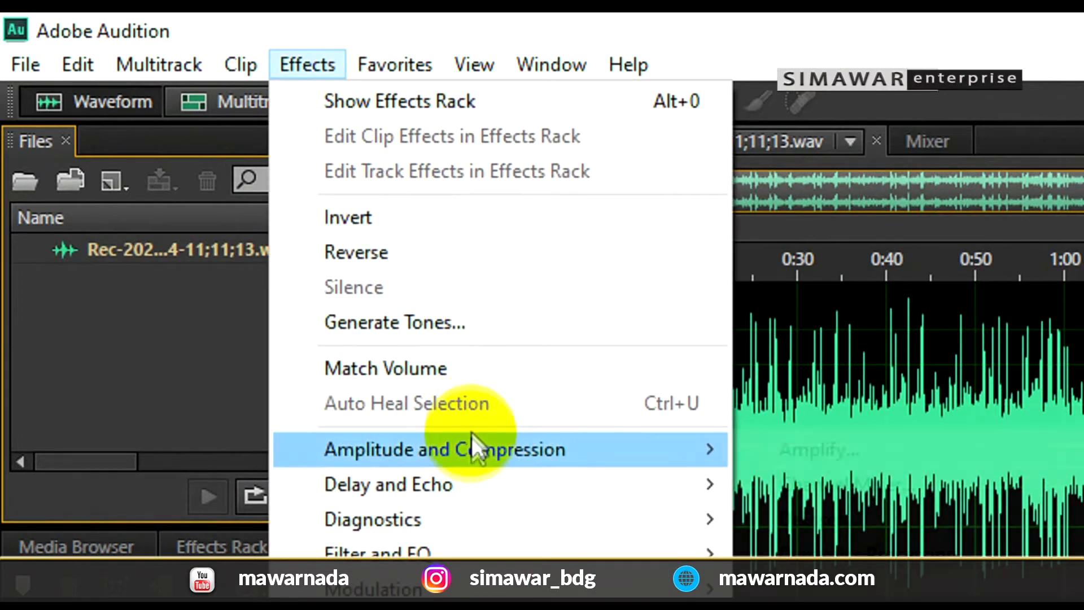
{"action": "mouse_move", "coordinate": [474, 484]}
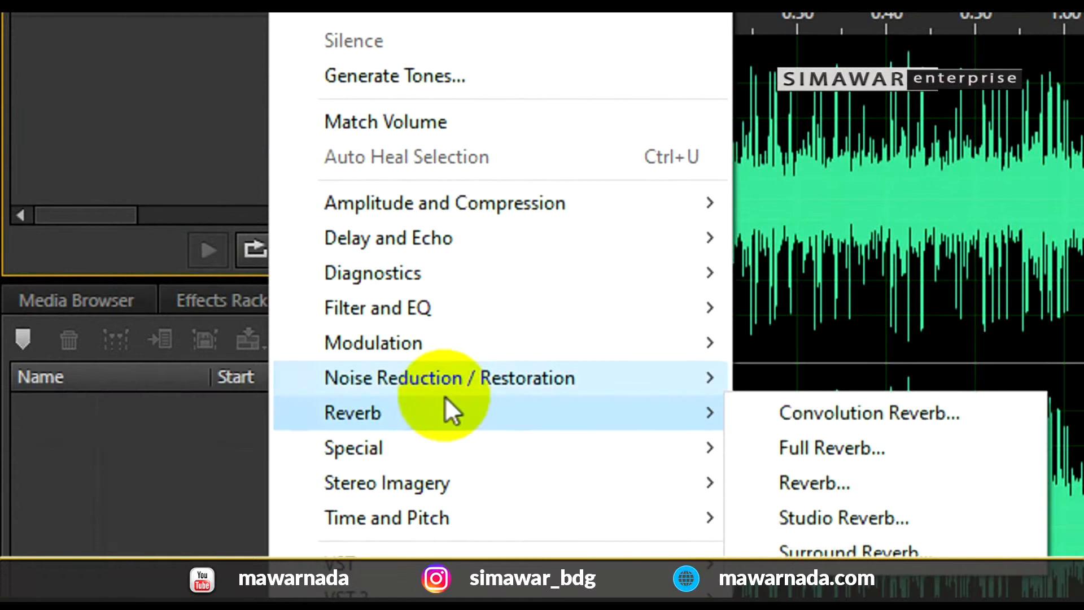
{"action": "mouse_move", "coordinate": [459, 386]}
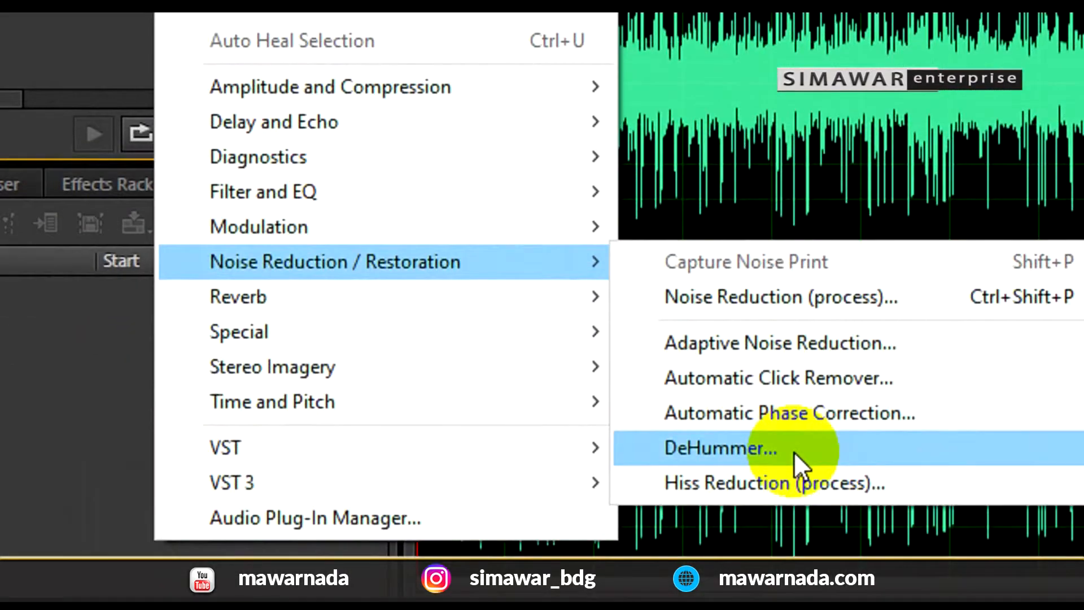
{"action": "left_click", "coordinate": [794, 452]}
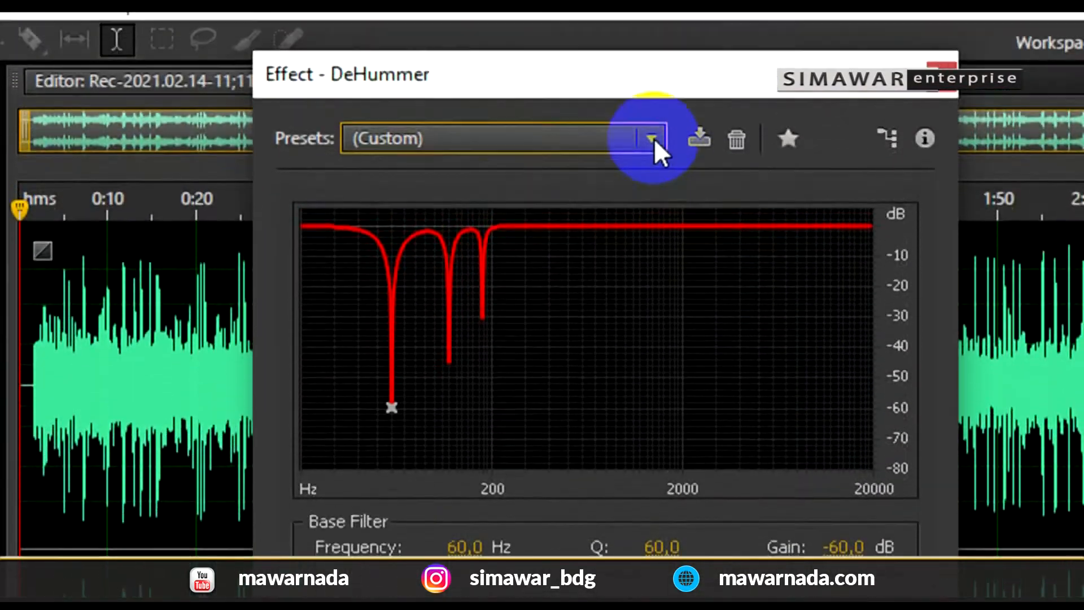
{"action": "left_click", "coordinate": [650, 161]}
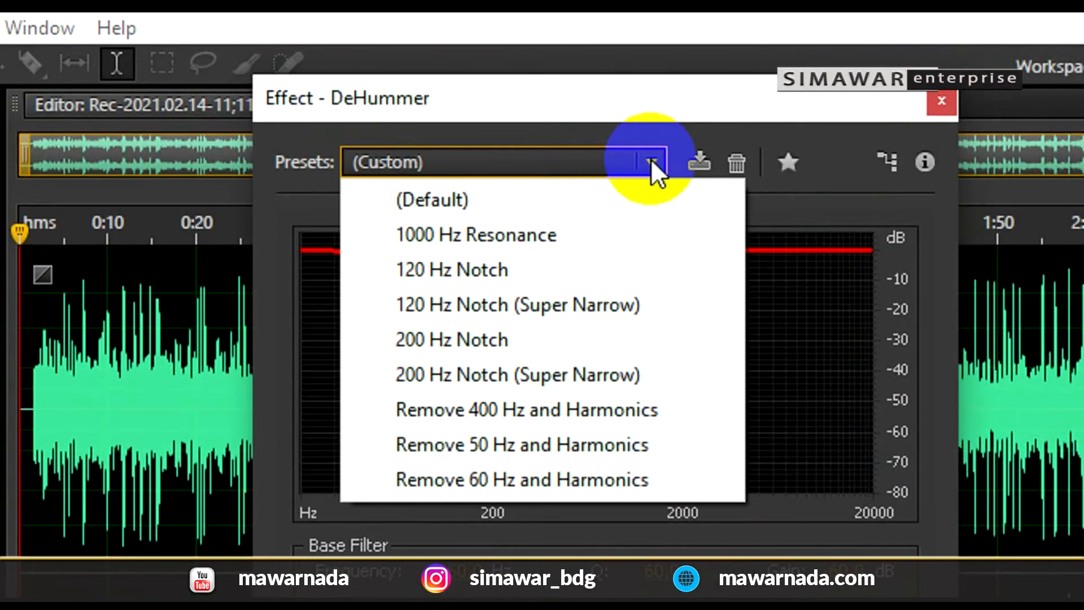
{"action": "left_click", "coordinate": [622, 205]}
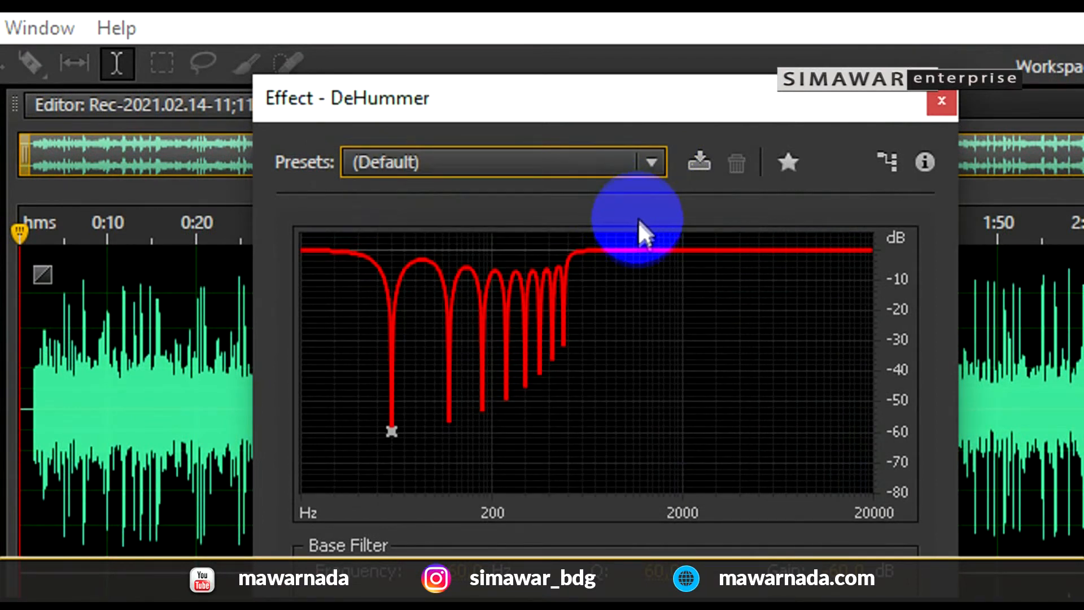
{"action": "left_click", "coordinate": [652, 162]}
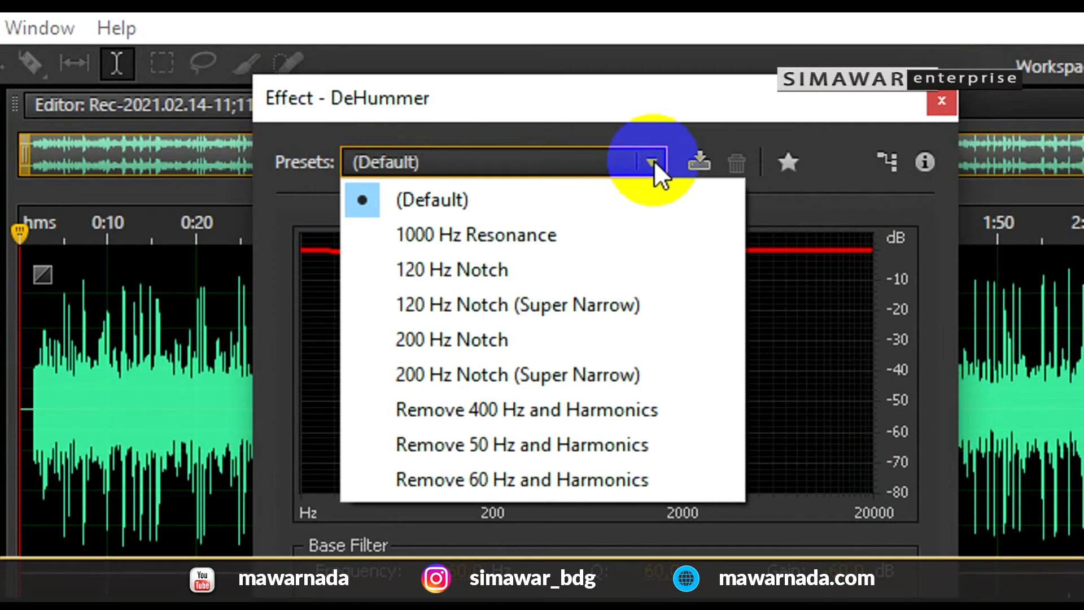
{"action": "left_click", "coordinate": [625, 445]}
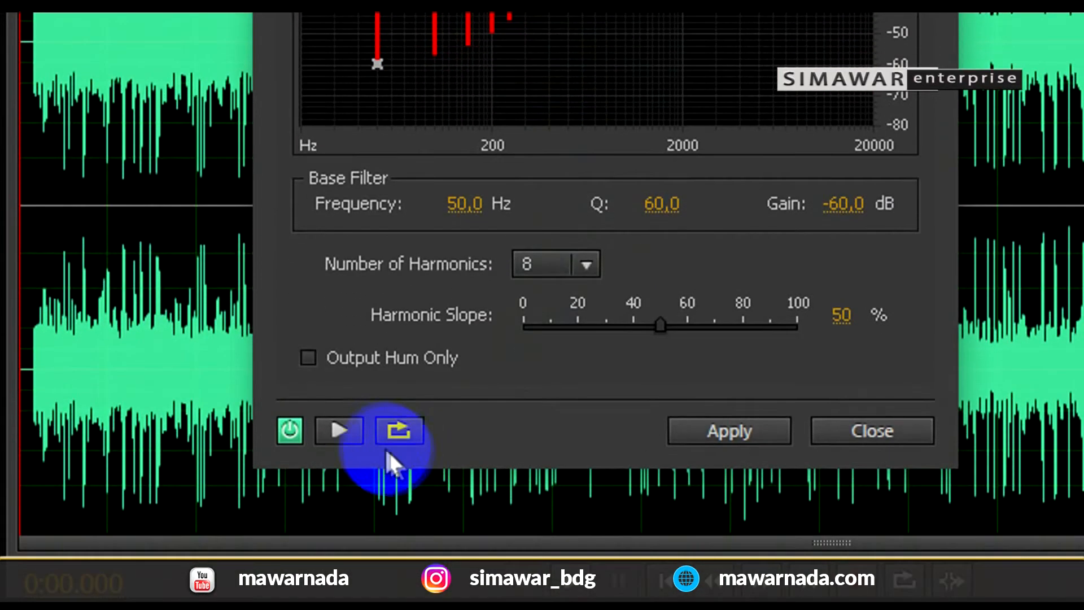
- Preview the start of the recording with the DeHummer effect active and pause playback
{"action": "left_click", "coordinate": [340, 516]}
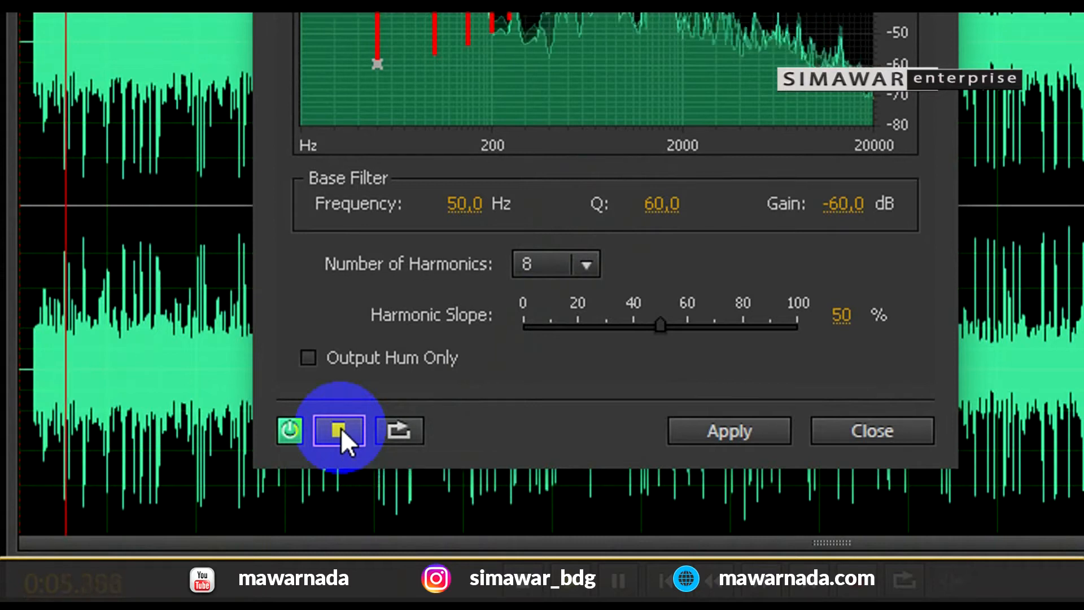
{"action": "left_click", "coordinate": [341, 429]}
{"action": "left_click", "coordinate": [341, 429]}
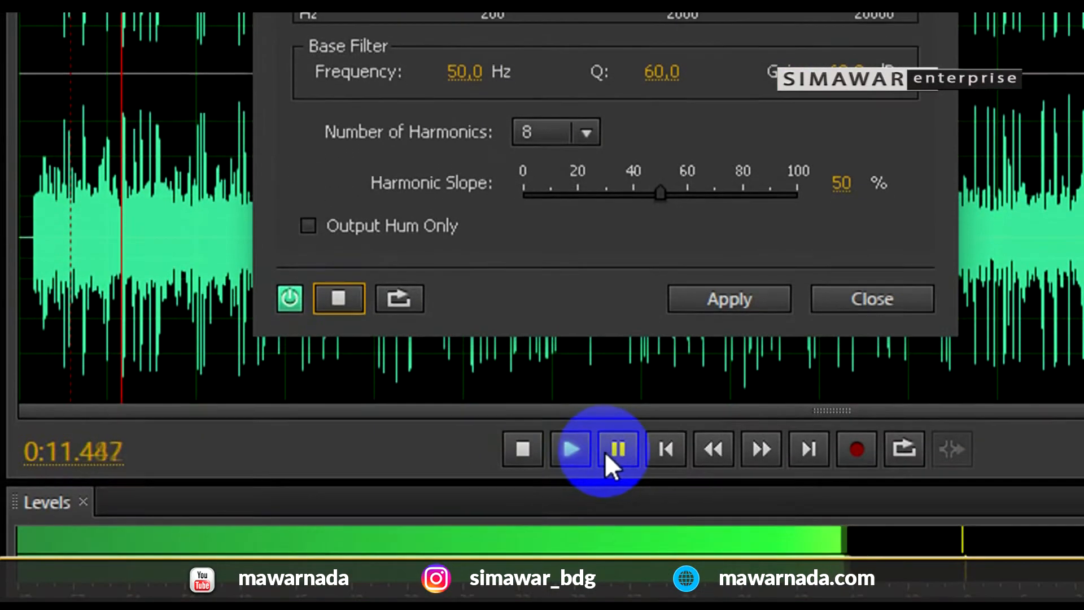
{"action": "left_click", "coordinate": [618, 451]}
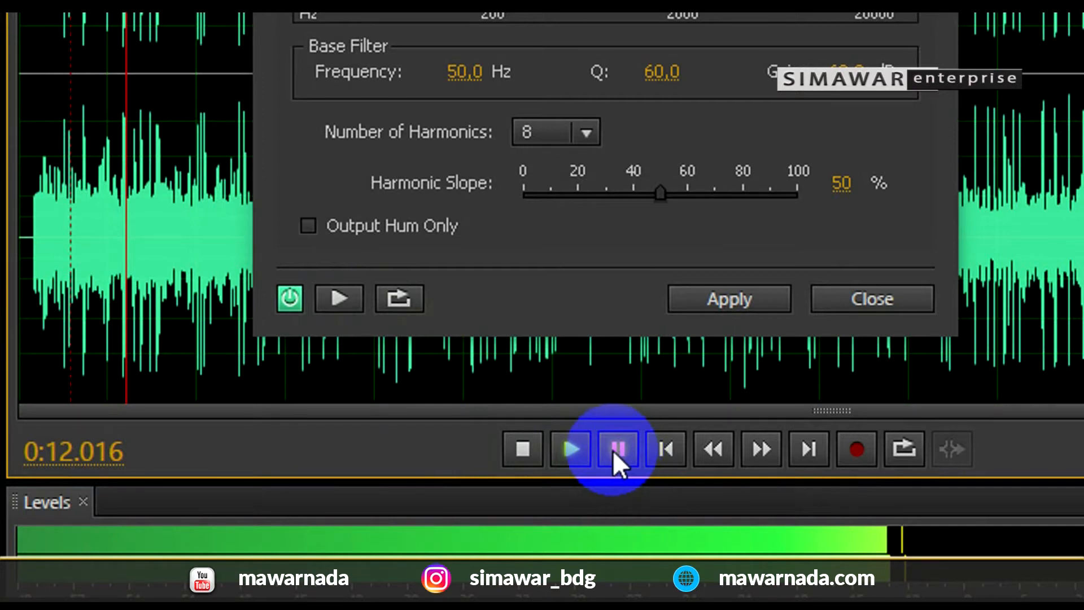
- Bypass the DeHummer effect and play the original sound for comparison, pausing after several seconds
{"action": "left_click", "coordinate": [291, 300]}
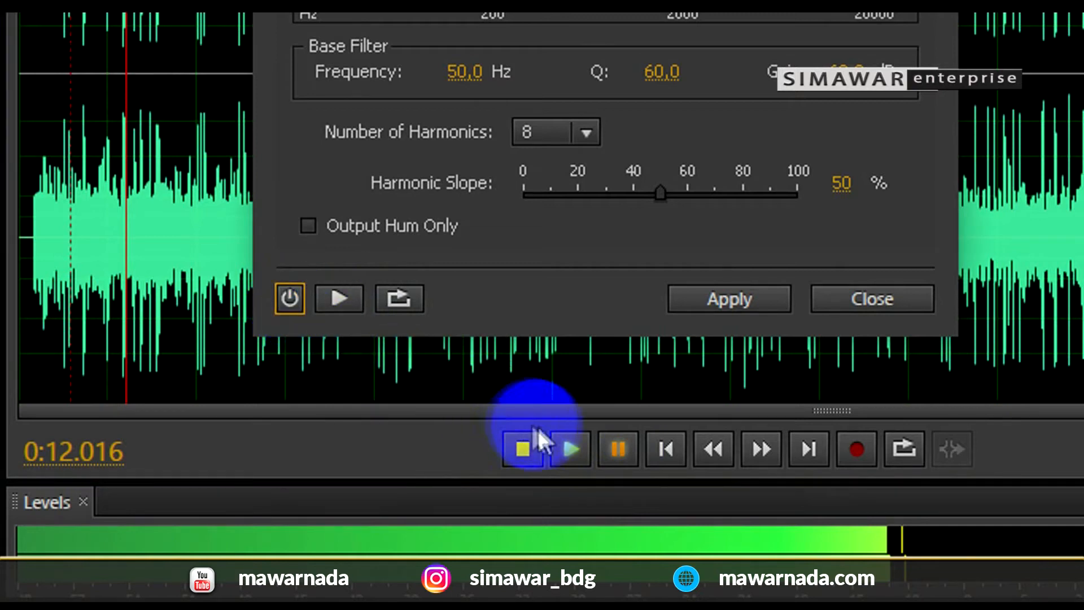
{"action": "left_click", "coordinate": [571, 449]}
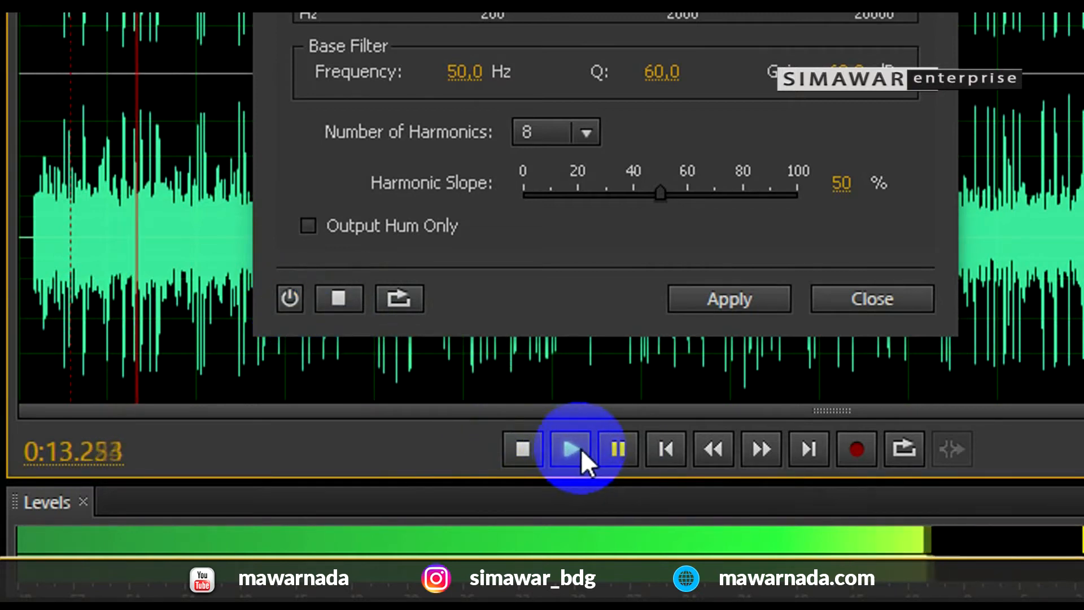
{"action": "left_click", "coordinate": [615, 440]}
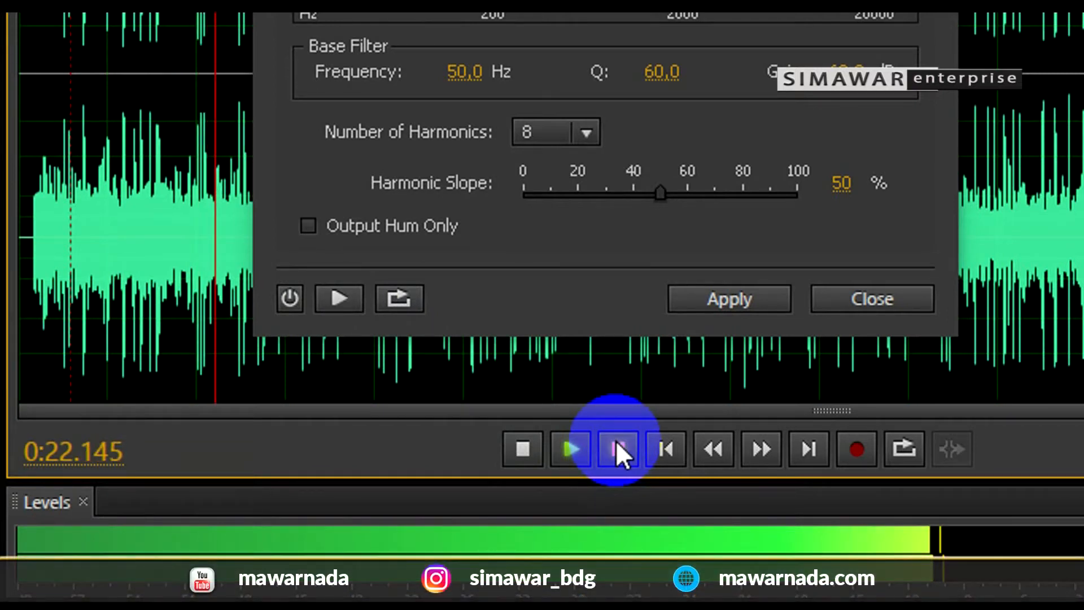
- Play the recording with DeHummer re-enabled, bypass the effect during playback to compare, and pause
{"action": "left_click", "coordinate": [292, 299]}
{"action": "left_click", "coordinate": [568, 398]}
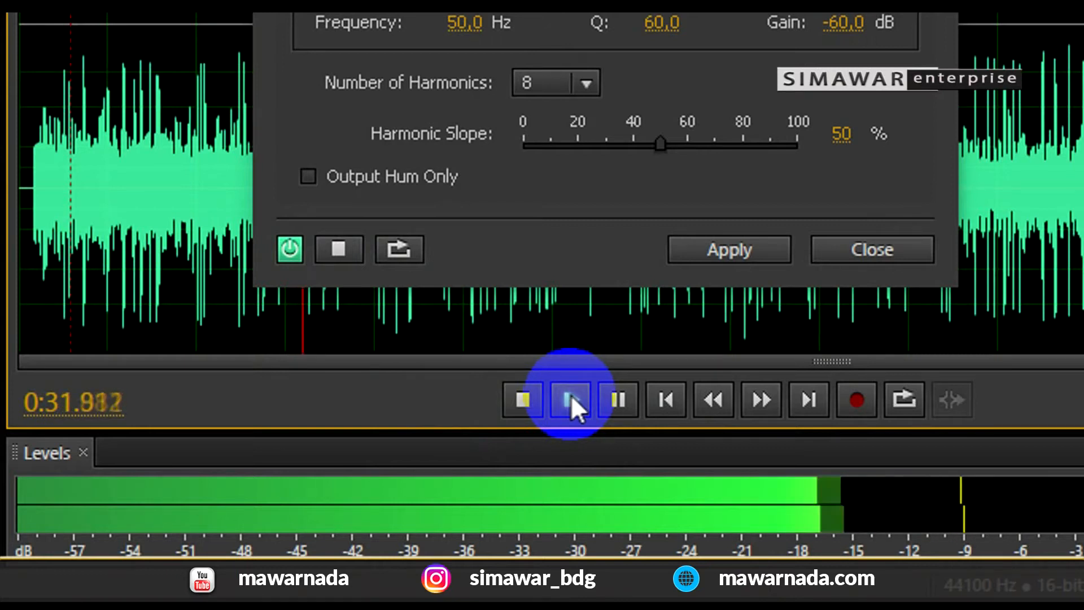
{"action": "left_click", "coordinate": [290, 249]}
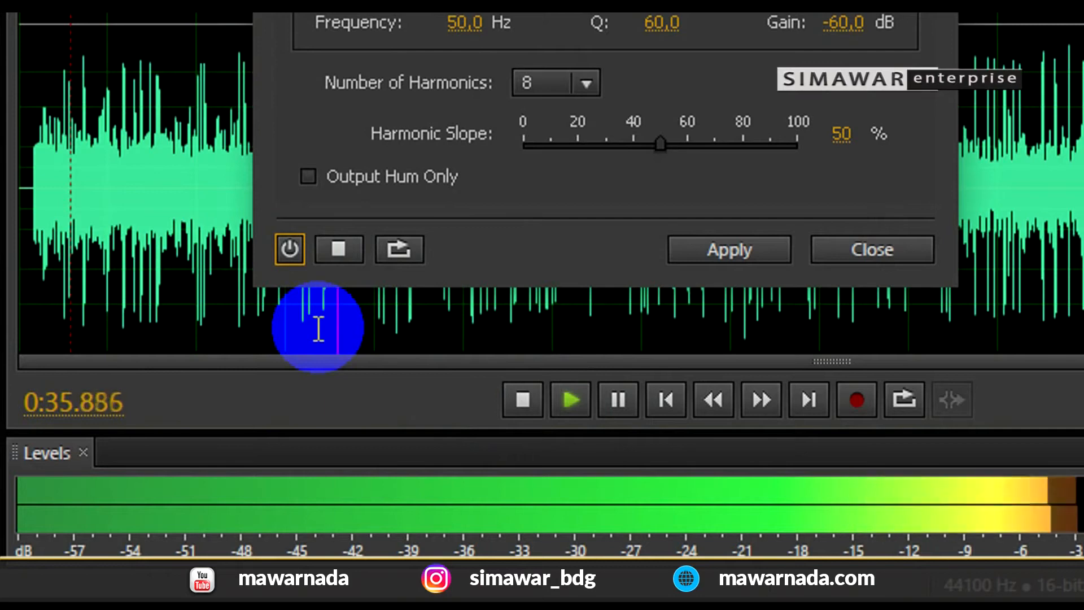
{"action": "left_click", "coordinate": [630, 396]}
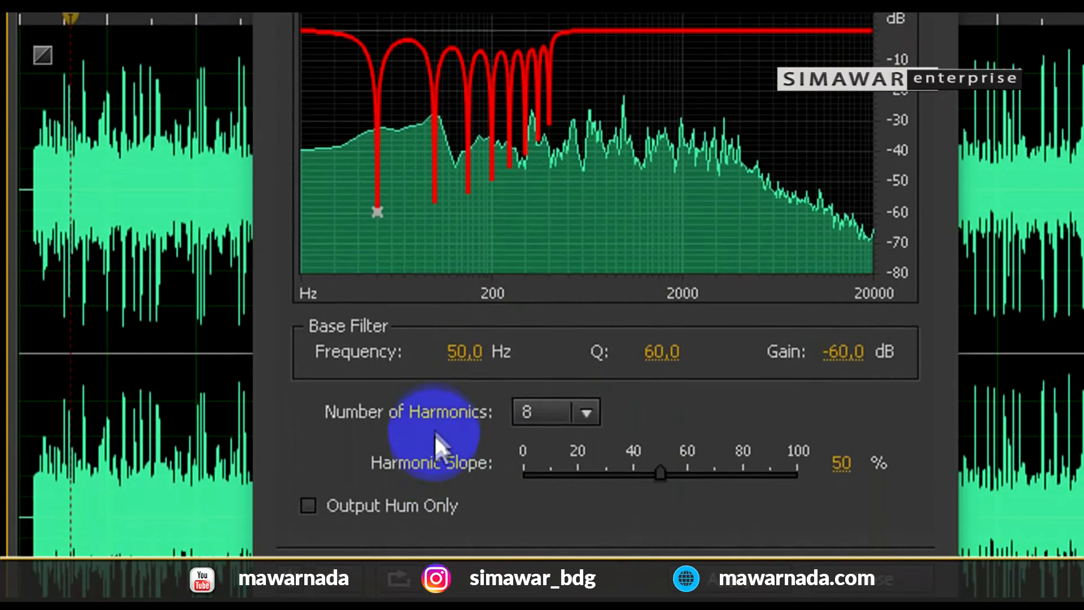
- Enable Output Hum Only with 8 harmonics and preview the isolated hum with the effect switched on
{"action": "left_click", "coordinate": [593, 417]}
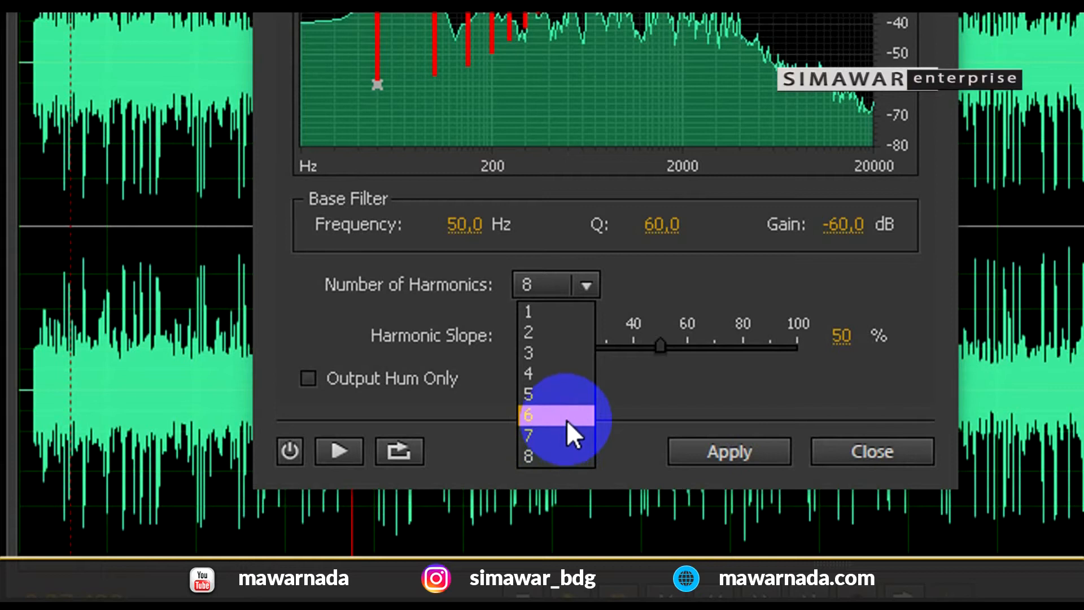
{"action": "left_click", "coordinate": [563, 448]}
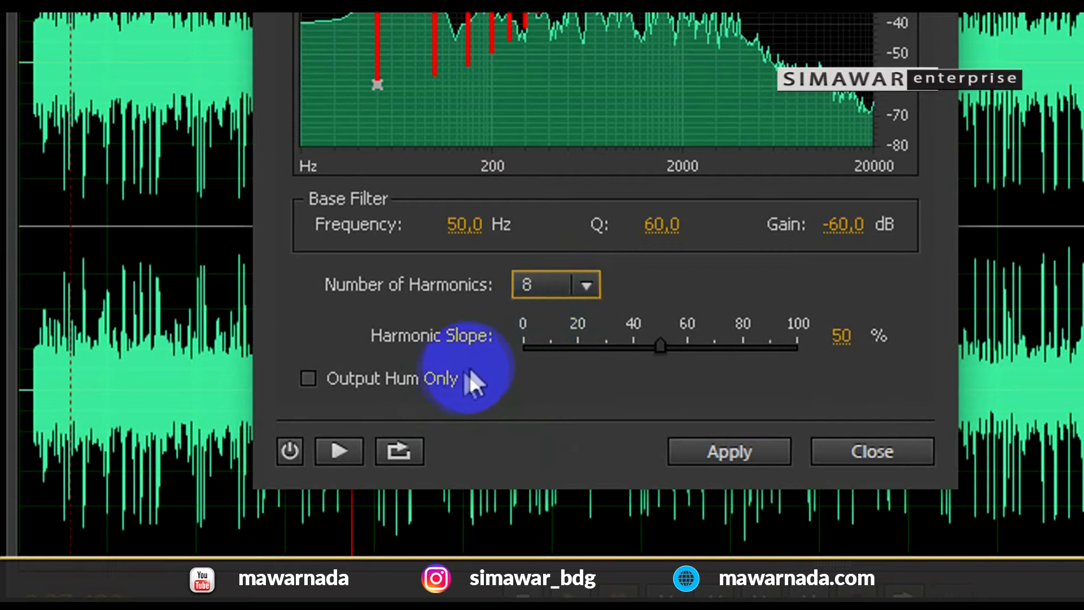
{"action": "left_click", "coordinate": [423, 382]}
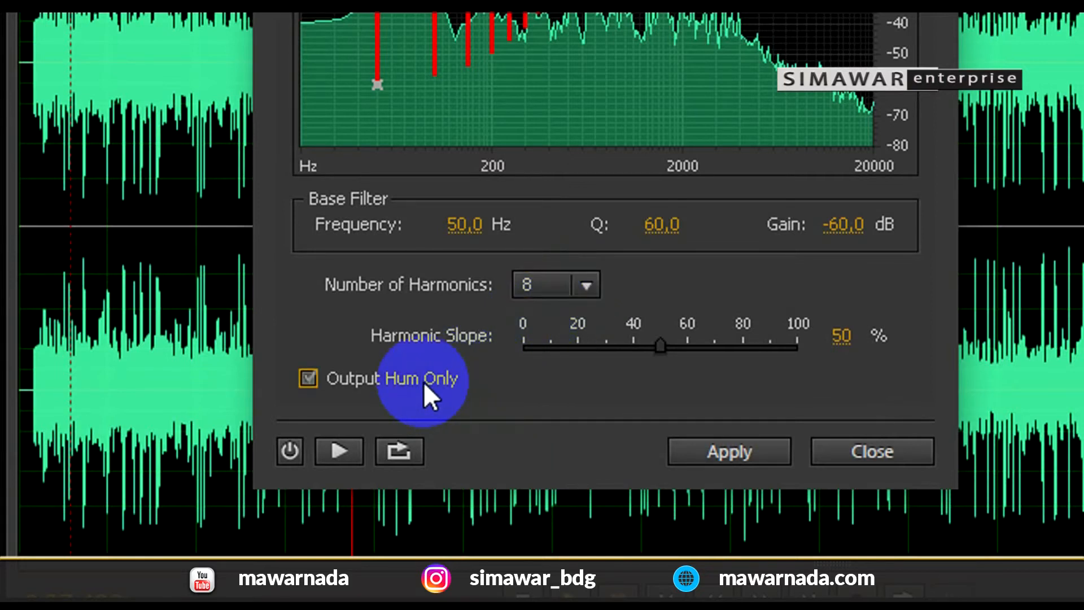
{"action": "left_click", "coordinate": [336, 450]}
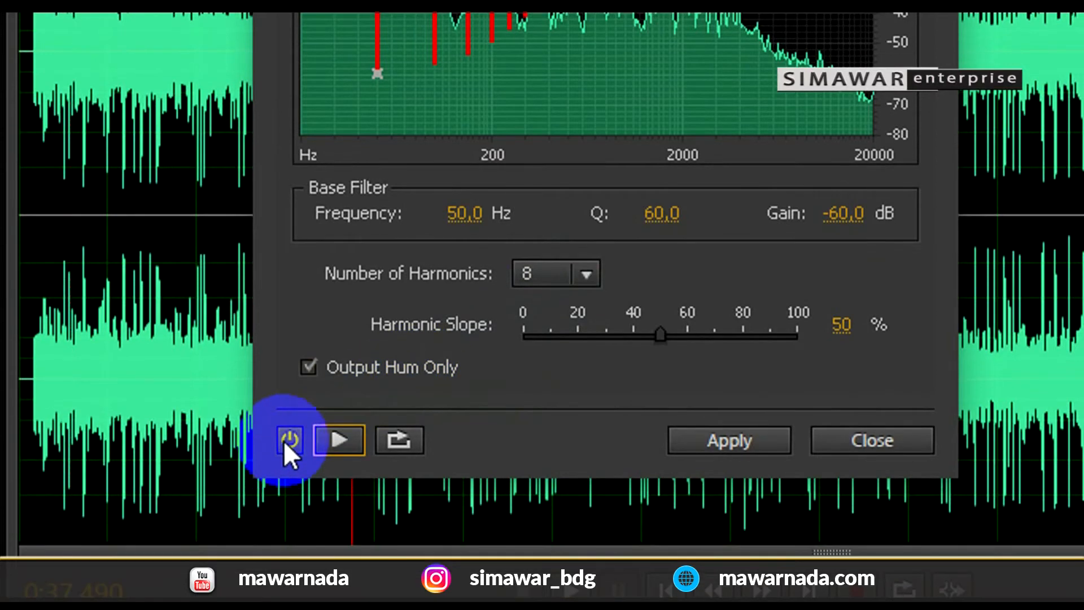
{"action": "left_click", "coordinate": [289, 450]}
{"action": "left_click", "coordinate": [571, 406]}
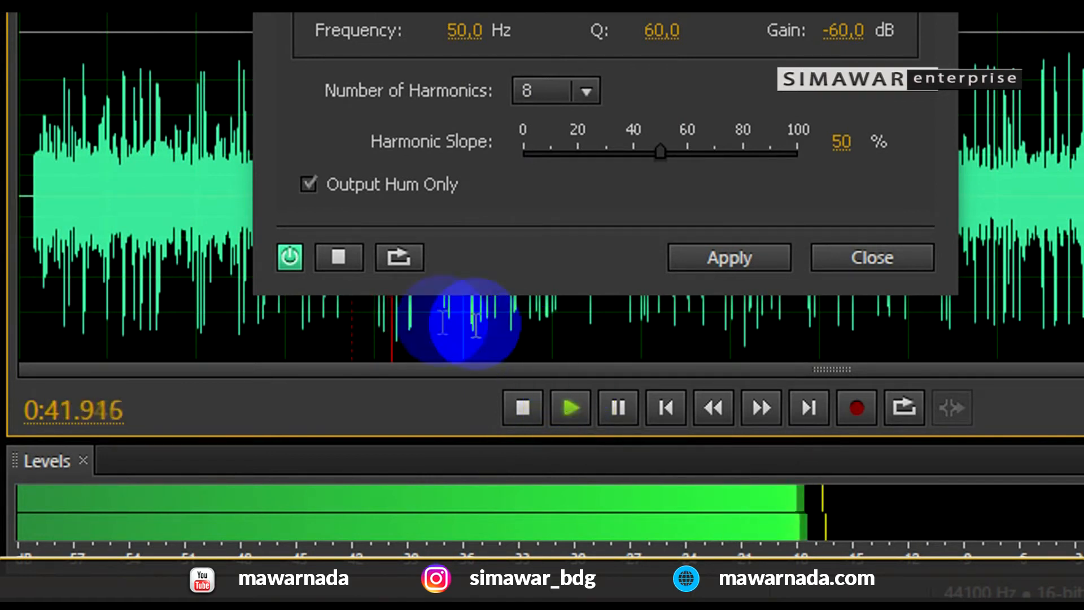
{"action": "left_click", "coordinate": [611, 411]}
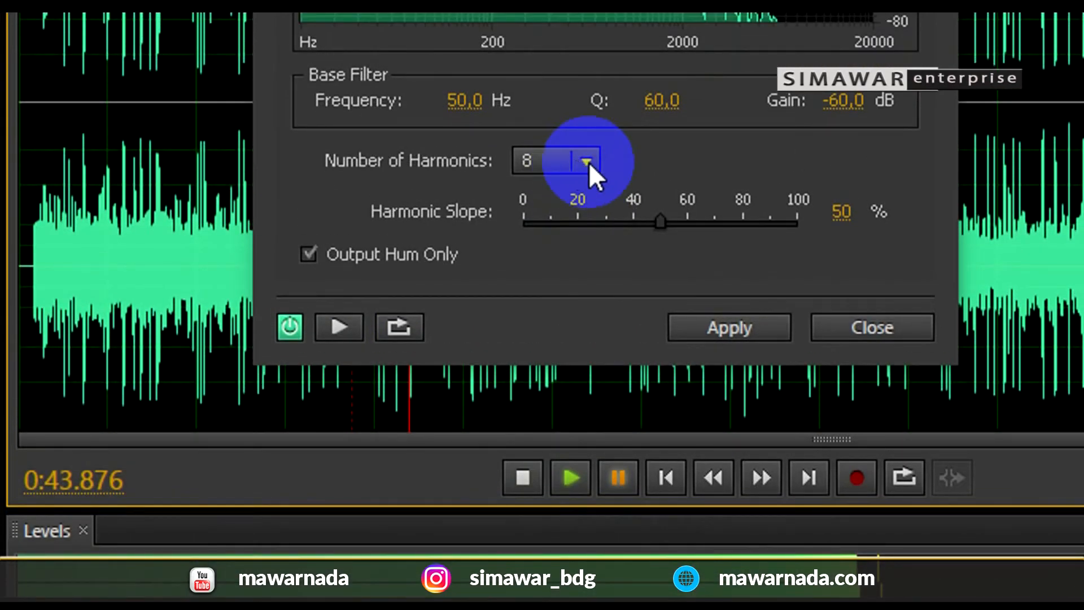
- Set the Number of Harmonics to 3, preview the isolated hum, and turn off Output Hum Only
{"action": "left_click", "coordinate": [587, 163]}
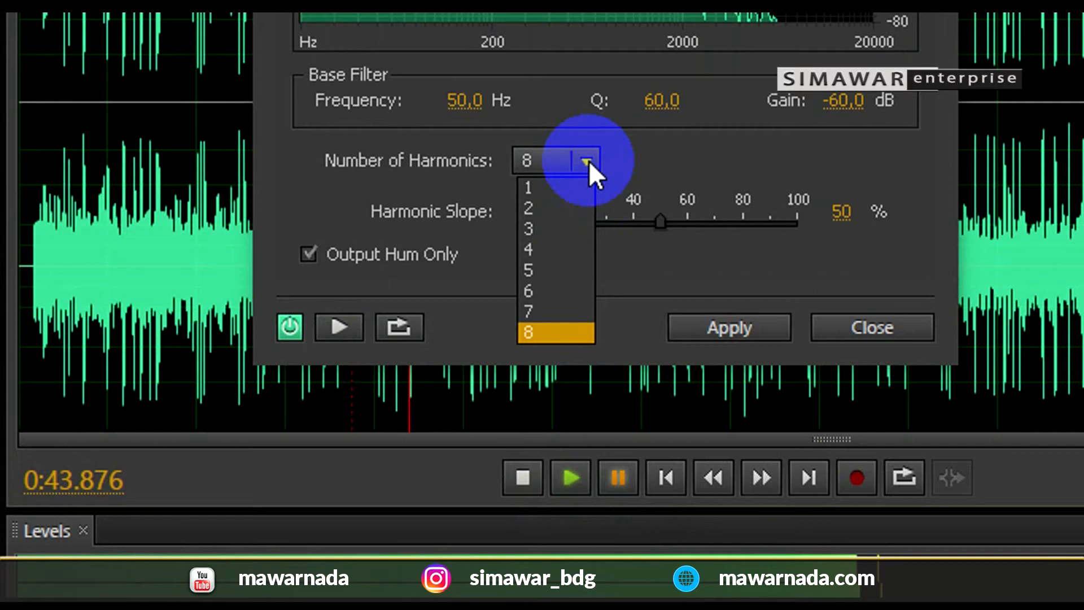
{"action": "left_click", "coordinate": [565, 225]}
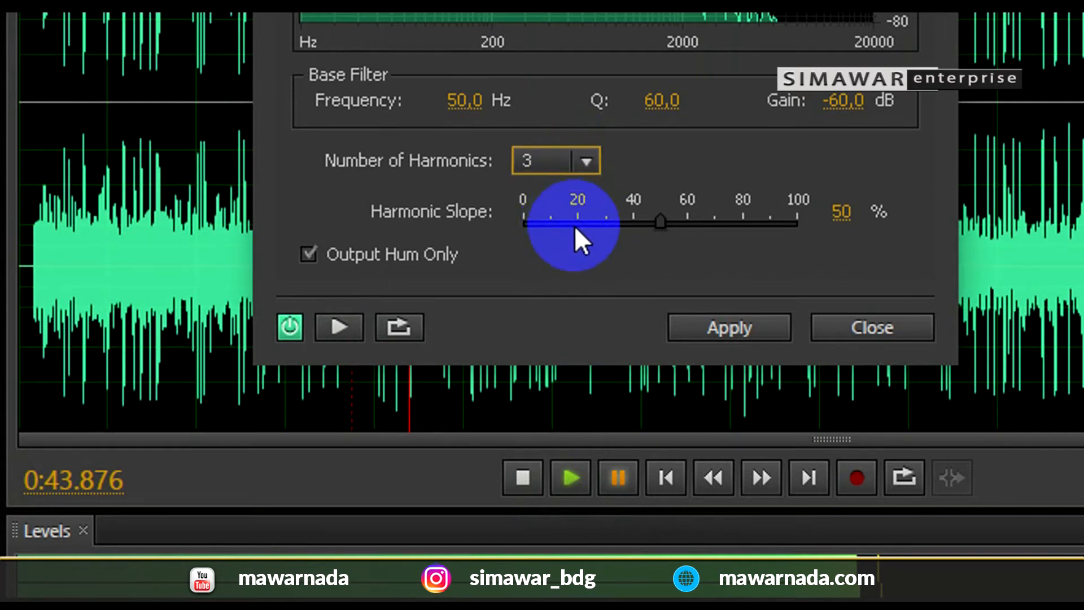
{"action": "left_click", "coordinate": [571, 478]}
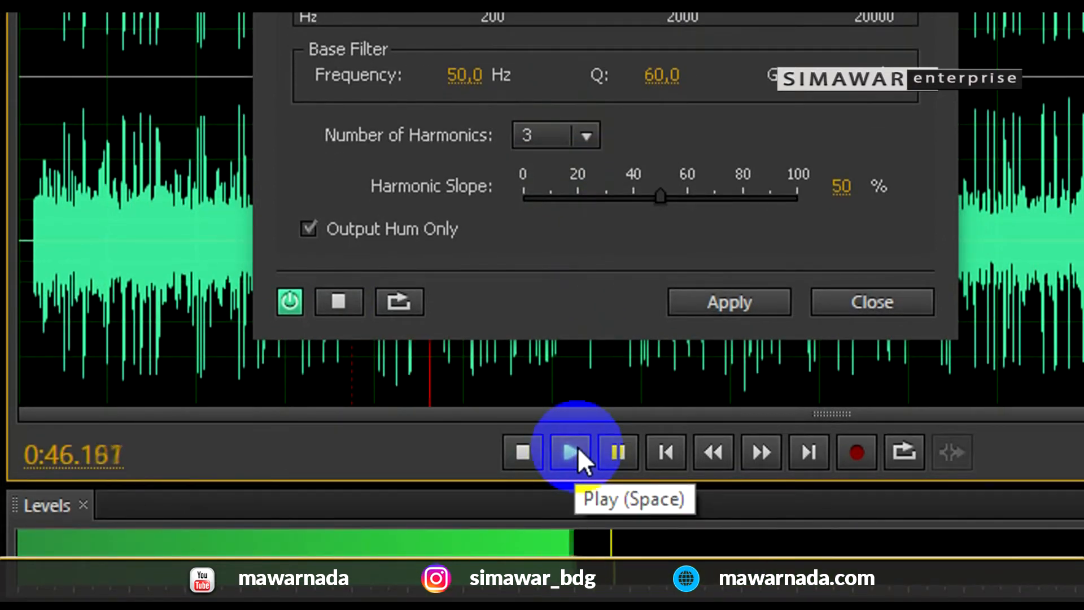
{"action": "left_click", "coordinate": [616, 451]}
{"action": "left_click", "coordinate": [308, 229]}
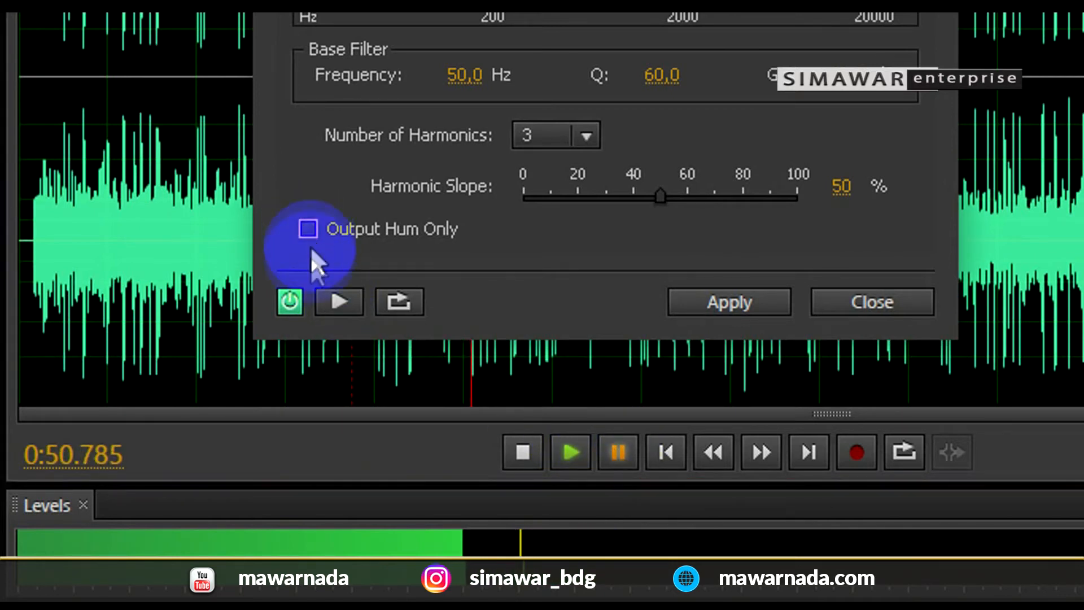
- Play the recording with DeHummer on, bypass the effect during playback to compare with the original sound, and pause
{"action": "left_click", "coordinate": [570, 452]}
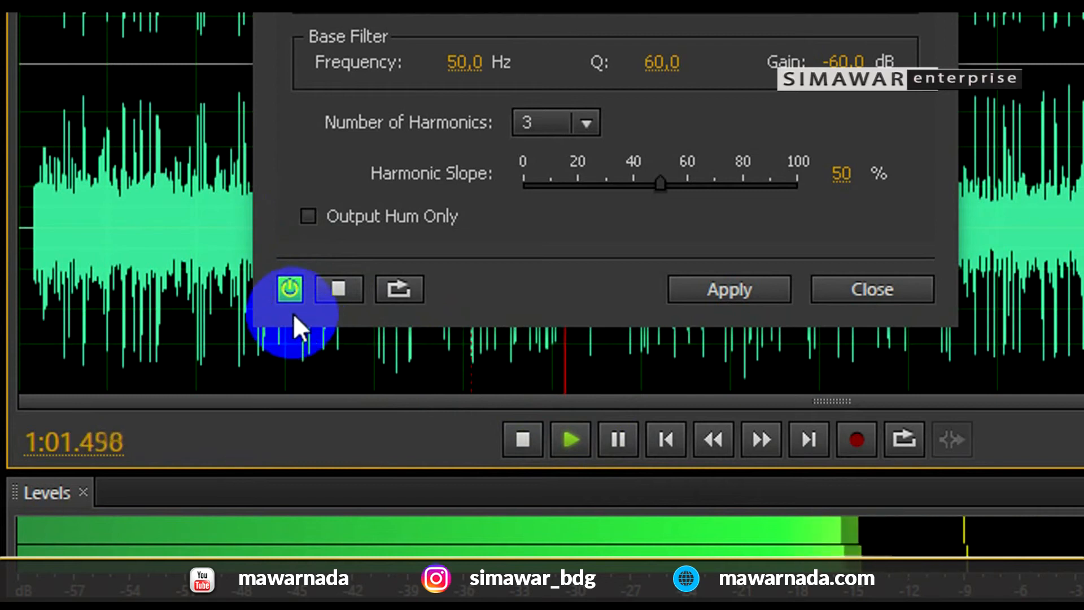
{"action": "left_click", "coordinate": [289, 290]}
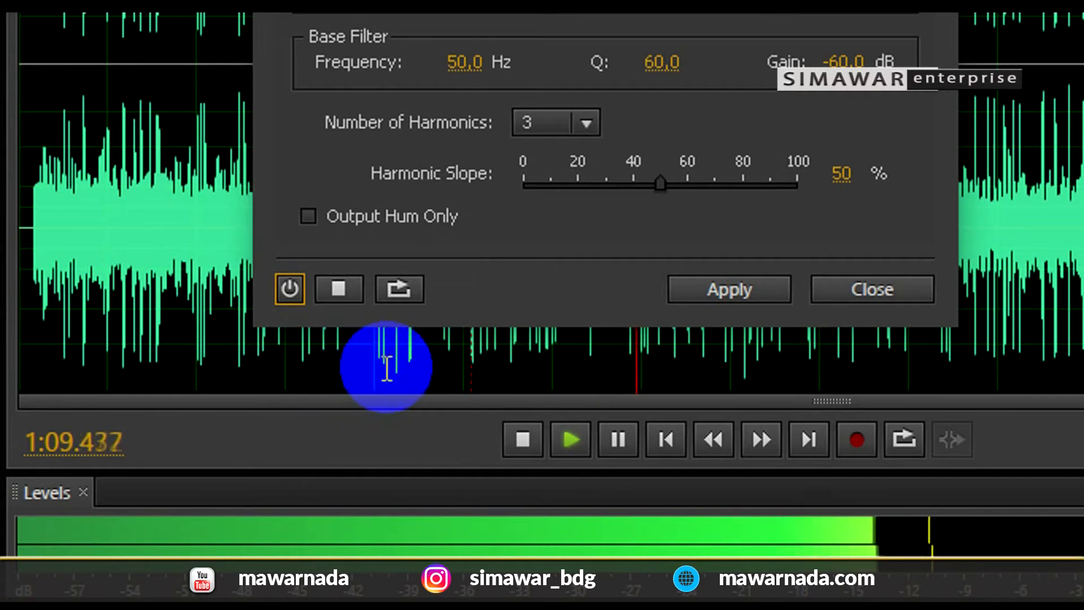
{"action": "left_click", "coordinate": [616, 436]}
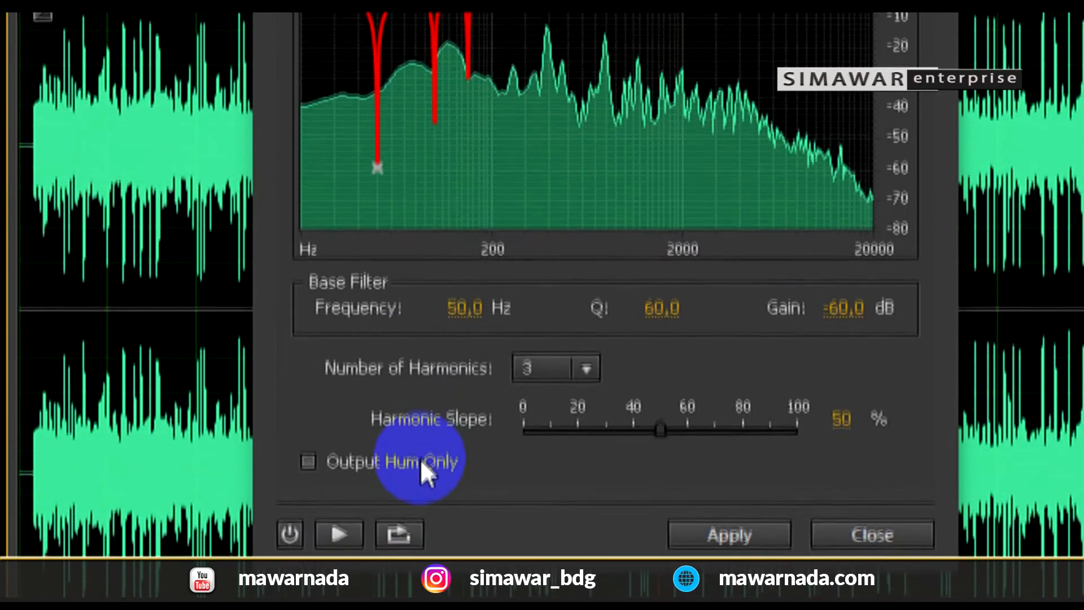
- Enable Output Hum Only, switch DeHummer back on, and preview the isolated hum with 3 harmonics before pausing
{"action": "left_click", "coordinate": [421, 505]}
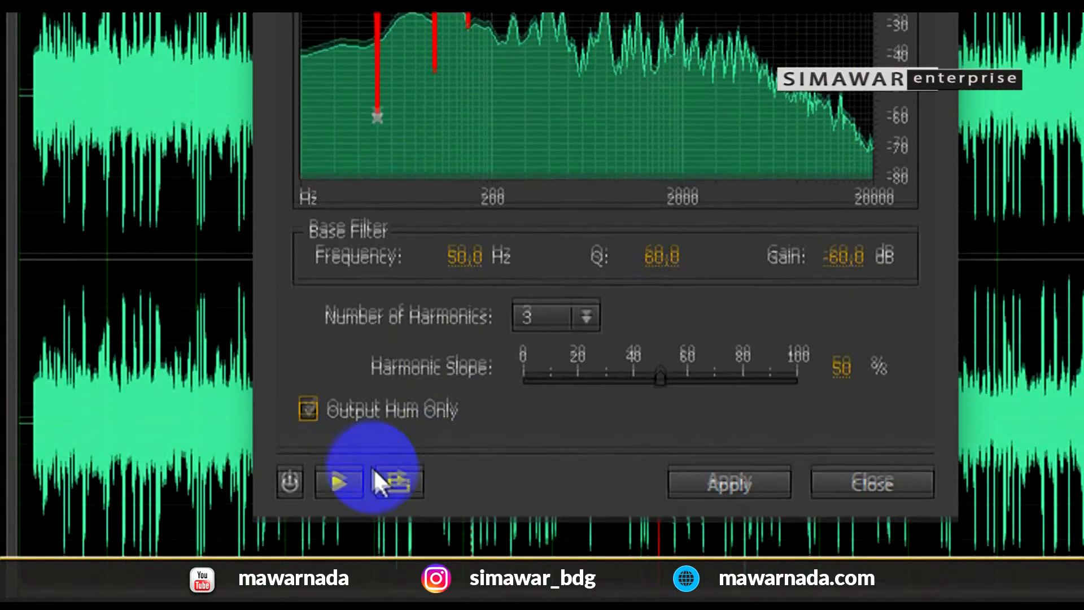
{"action": "left_click", "coordinate": [289, 481]}
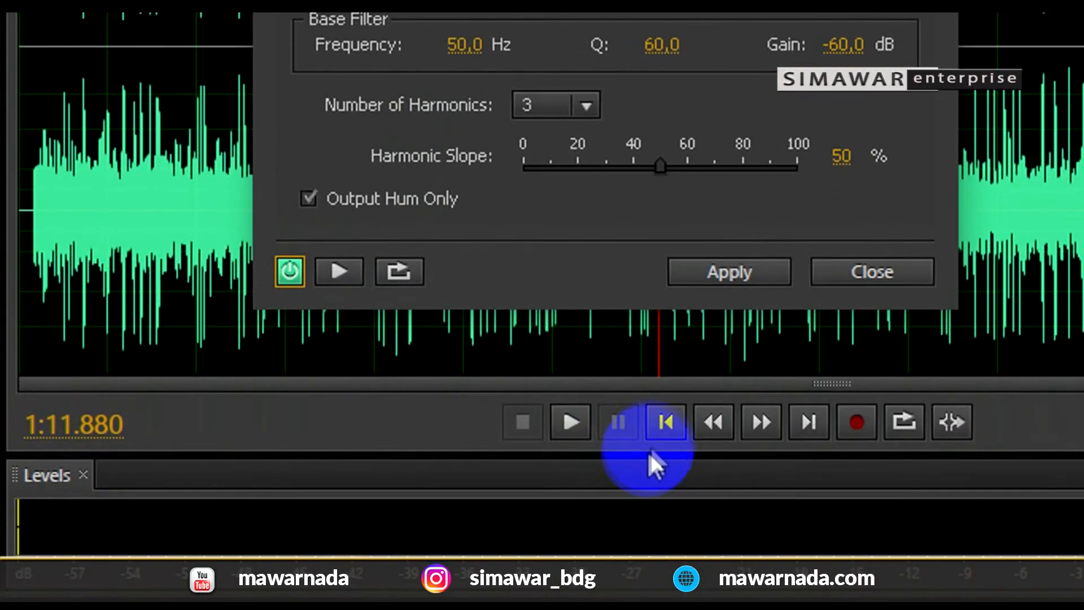
{"action": "left_click", "coordinate": [574, 420]}
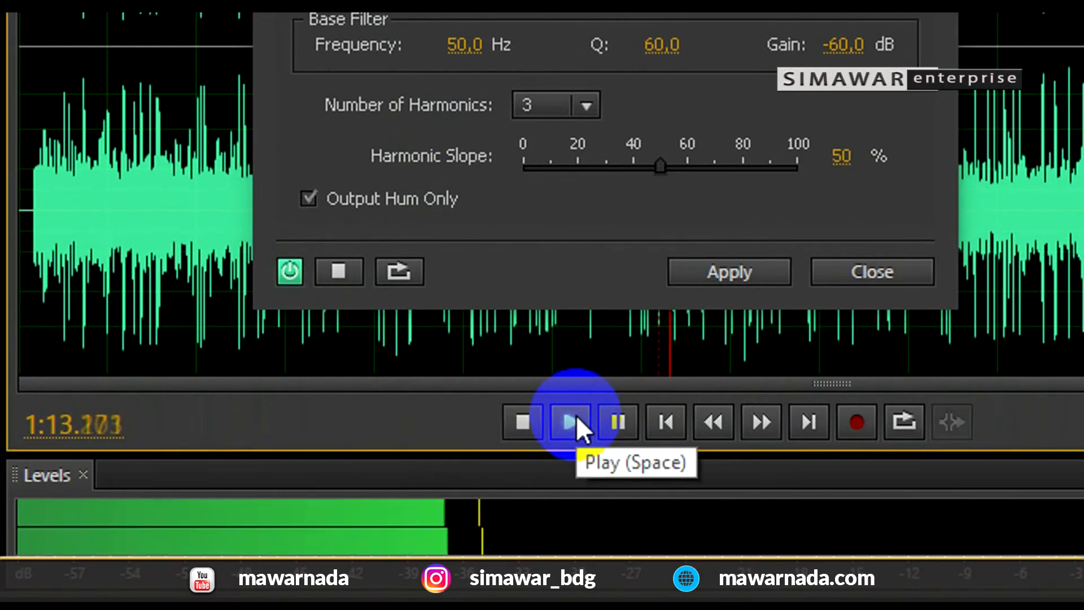
{"action": "left_click", "coordinate": [617, 422]}
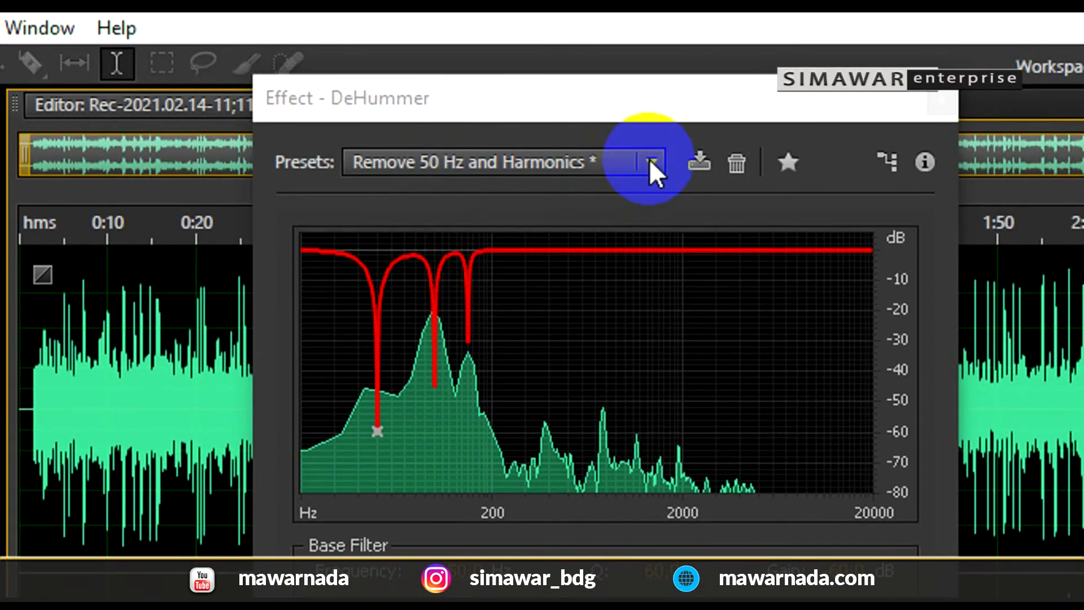
- Load the Remove 60 Hz and Harmonics preset and adjust it to an 80 Hz base frequency with 3 harmonics
{"action": "left_click", "coordinate": [651, 162]}
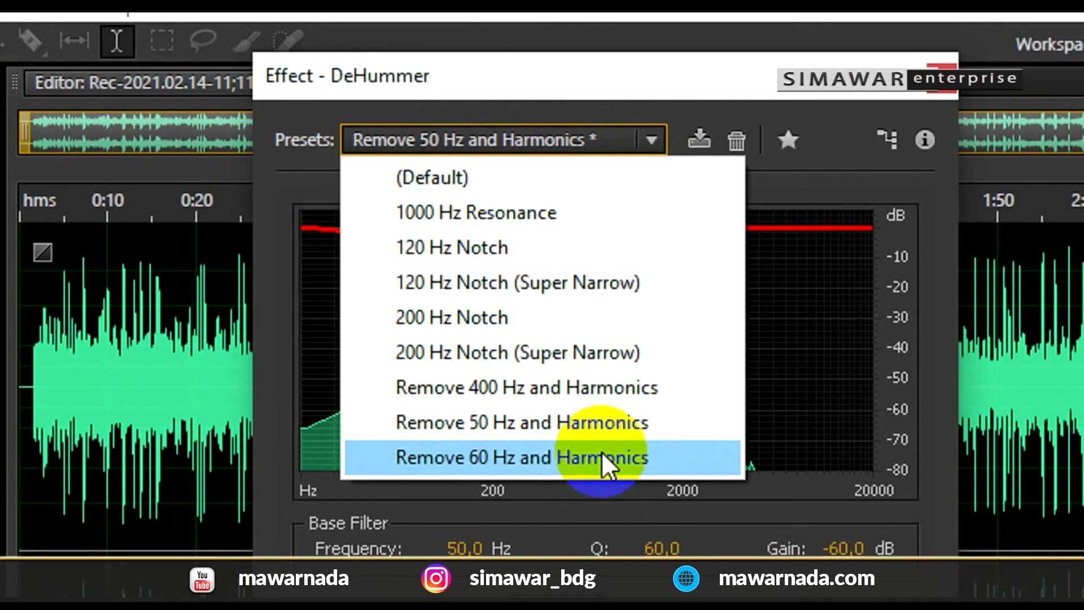
{"action": "left_click", "coordinate": [601, 452]}
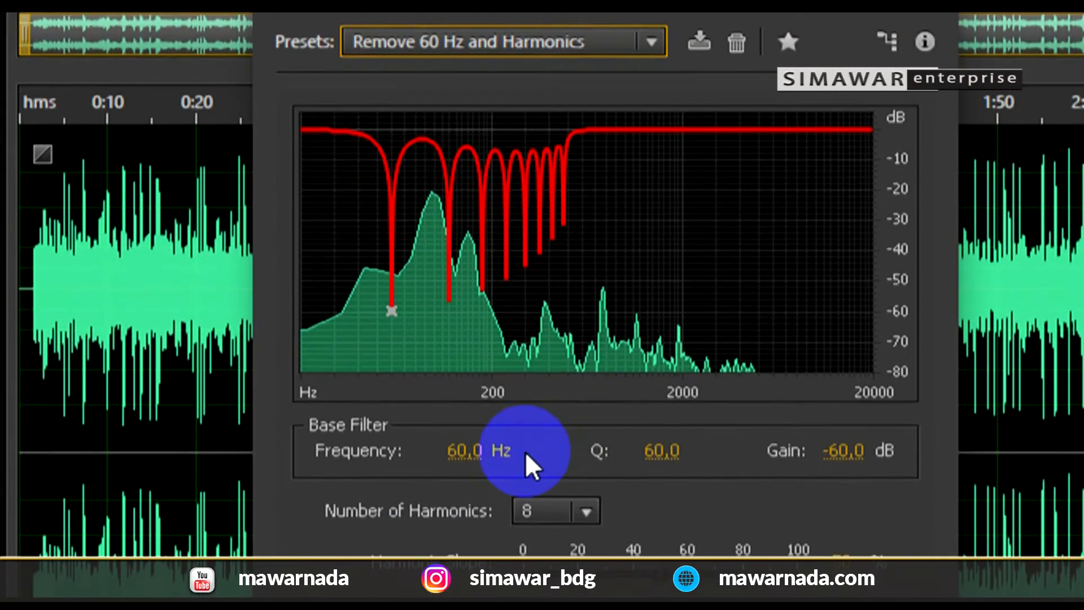
{"action": "left_click", "coordinate": [465, 454]}
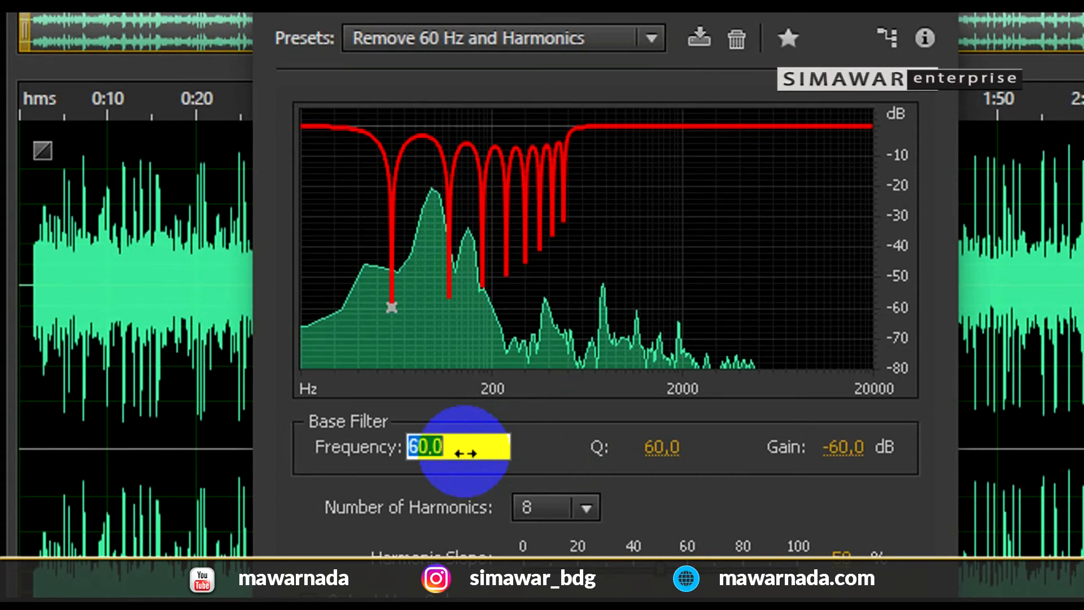
{"action": "type", "text": "80"}
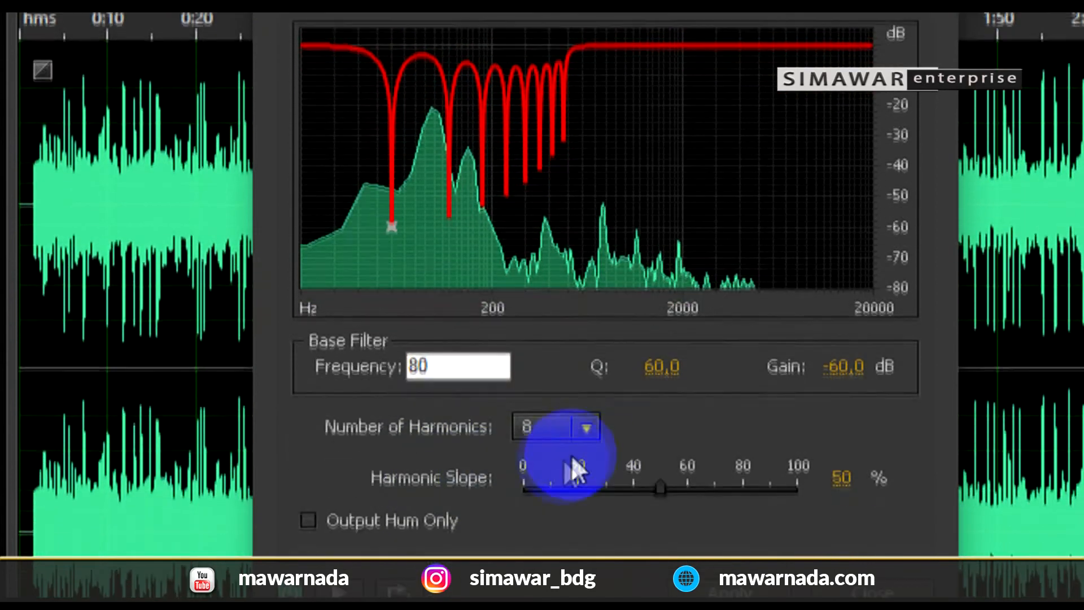
{"action": "key", "text": "Tab"}
{"action": "left_click", "coordinate": [585, 428]}
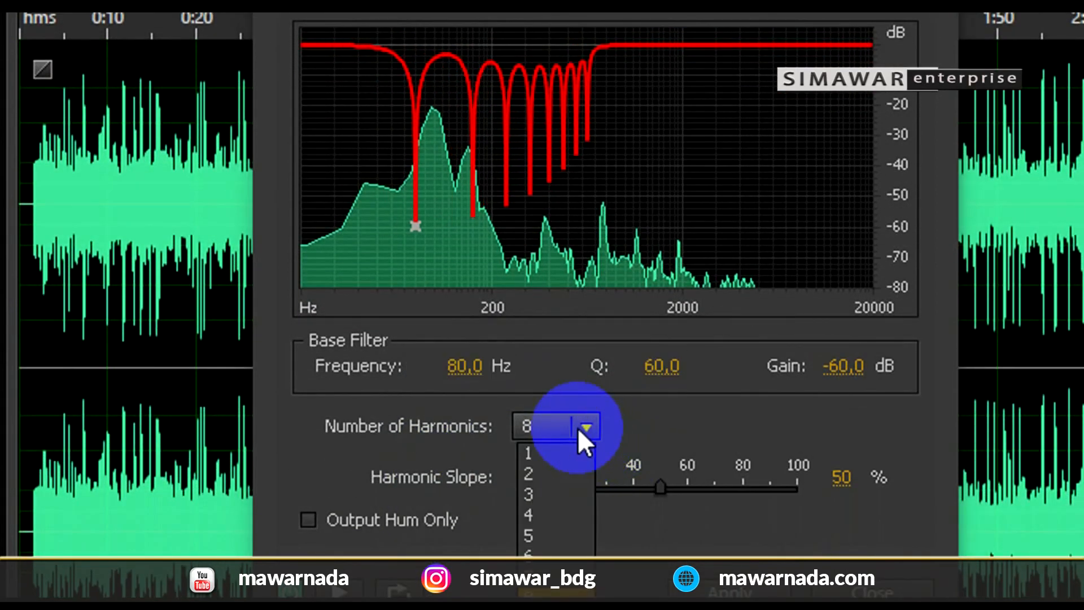
{"action": "left_click", "coordinate": [573, 480]}
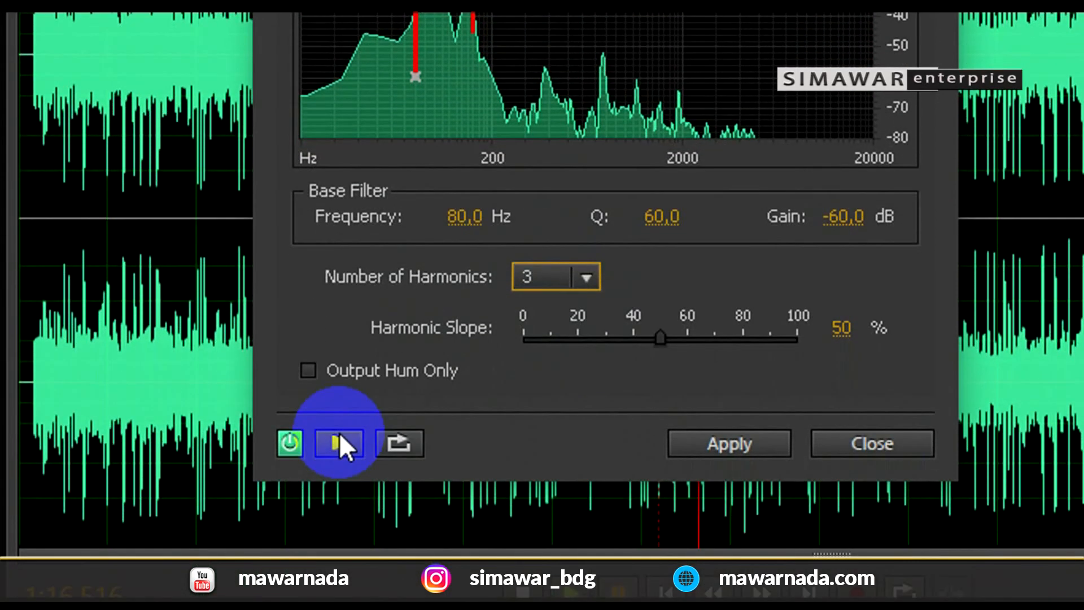
- Play the recording with the 80 Hz filter, toggling the DeHummer effect off and on during playback to compare, and pause
{"action": "left_click", "coordinate": [339, 499]}
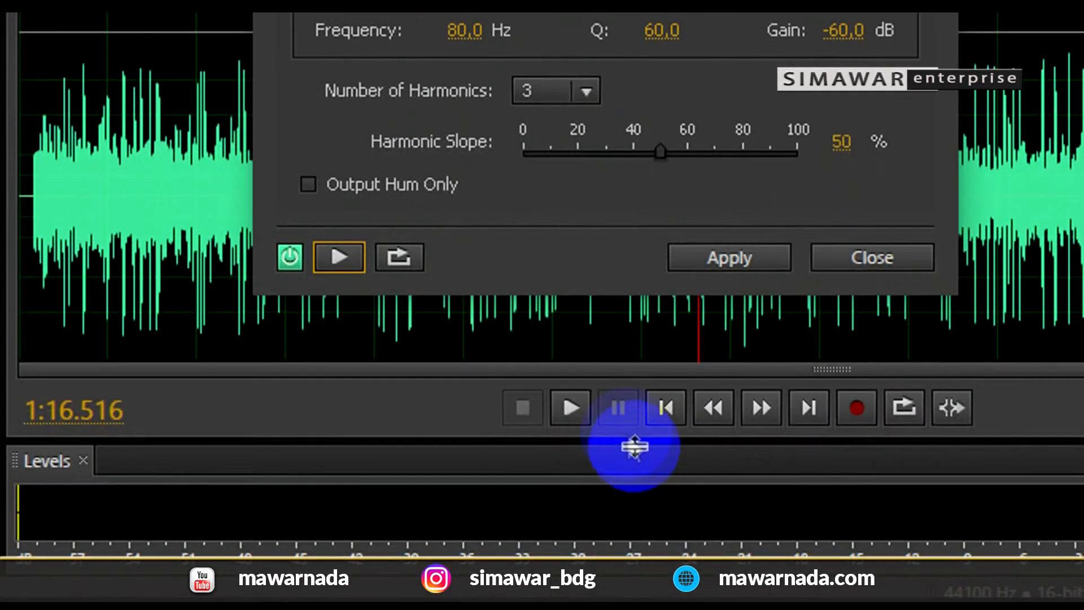
{"action": "left_click", "coordinate": [572, 406]}
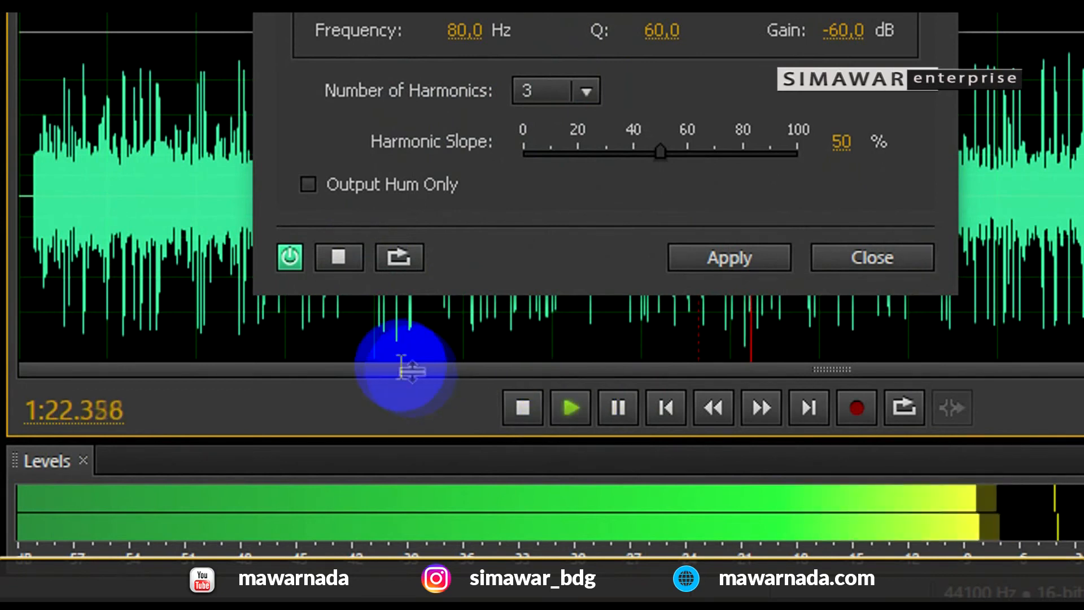
{"action": "left_click", "coordinate": [290, 261]}
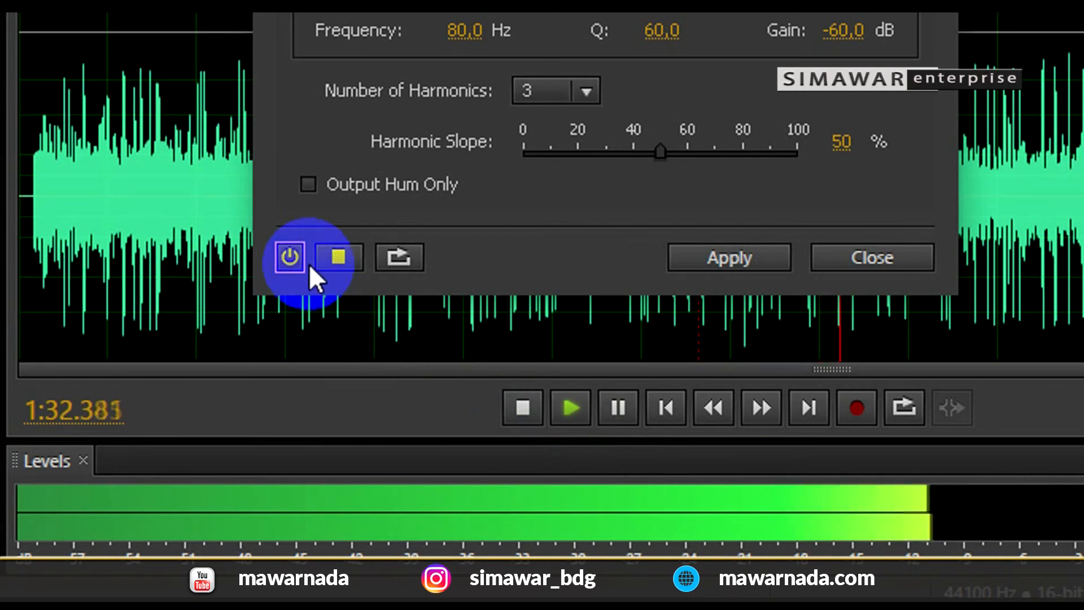
{"action": "left_click", "coordinate": [291, 262]}
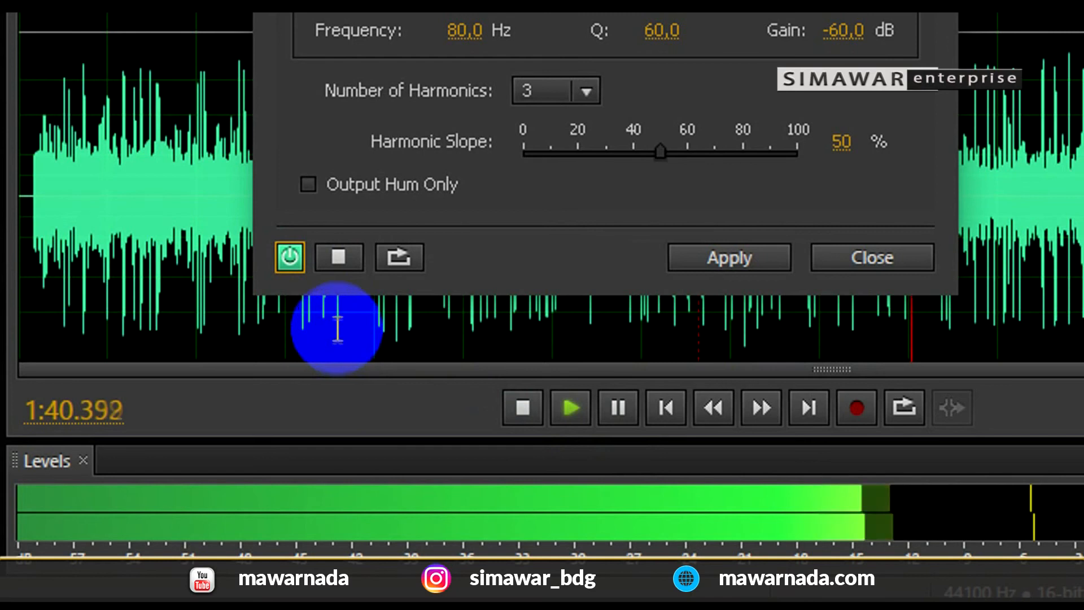
{"action": "left_click", "coordinate": [290, 259]}
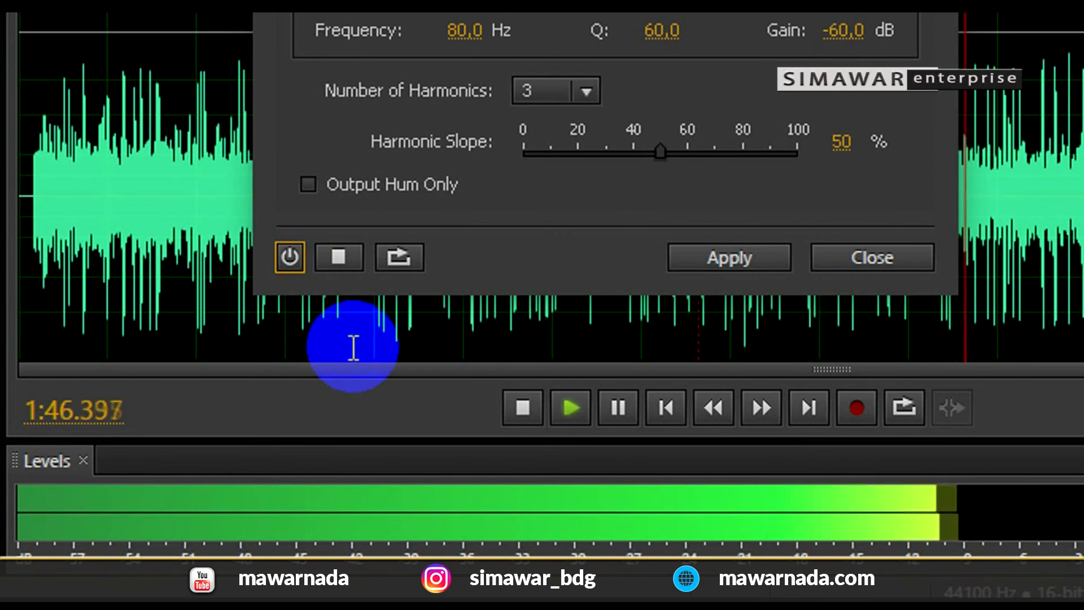
{"action": "left_click", "coordinate": [619, 407]}
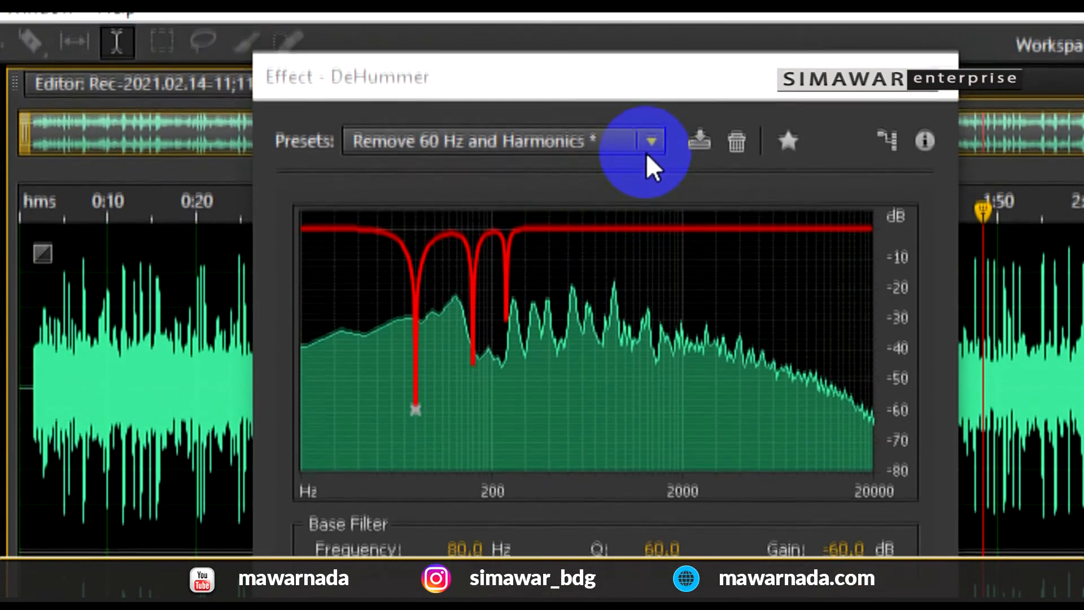
- Load the Remove 50 Hz and Harmonics preset and set the Number of Harmonics to 3
{"action": "left_click", "coordinate": [650, 157]}
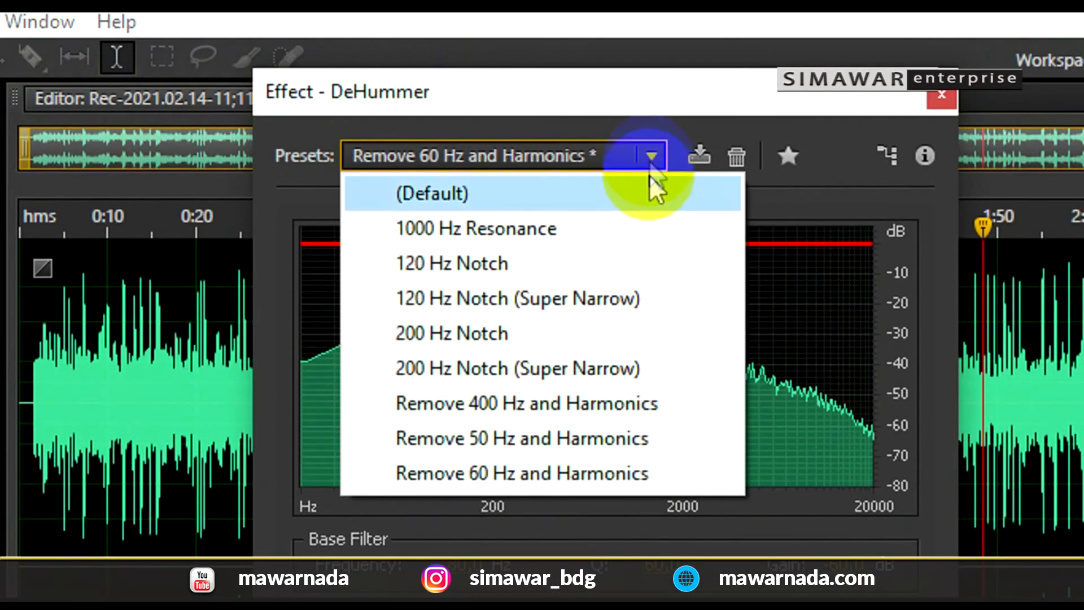
{"action": "left_click", "coordinate": [631, 435]}
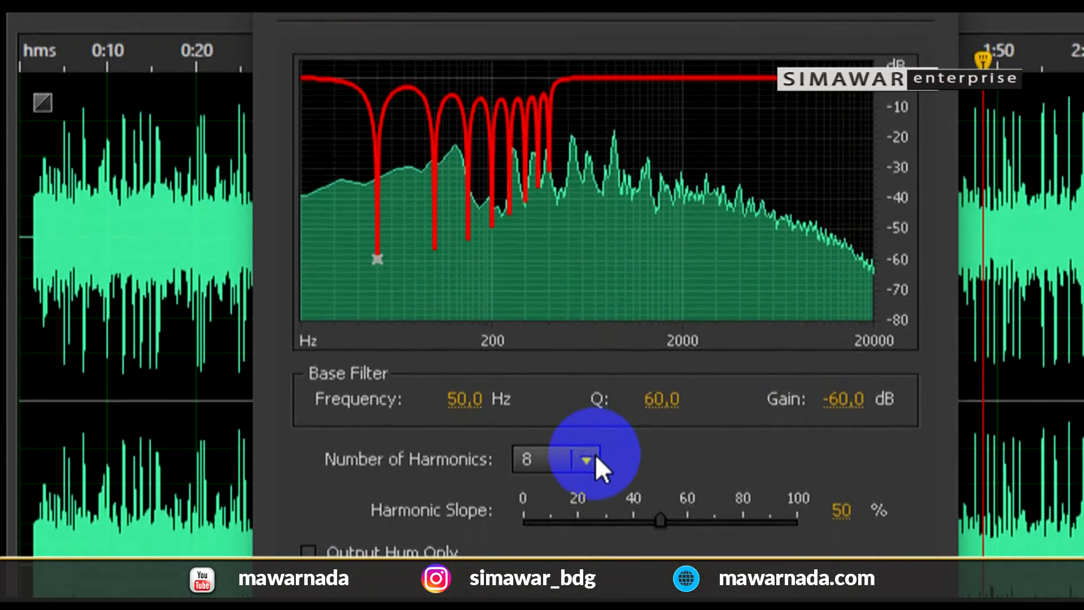
{"action": "left_click", "coordinate": [587, 458]}
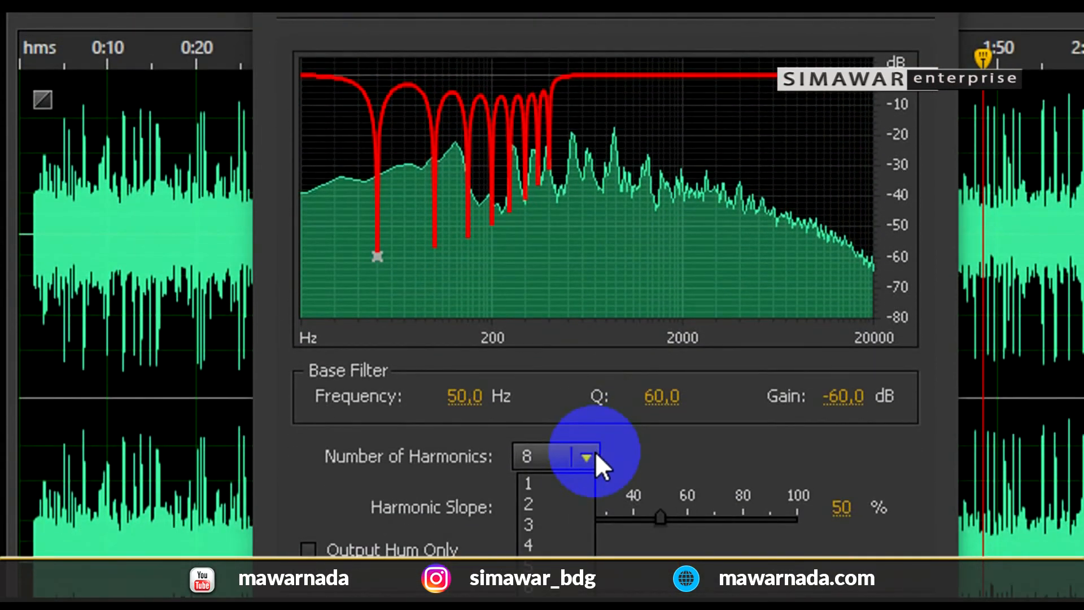
{"action": "left_click", "coordinate": [568, 518]}
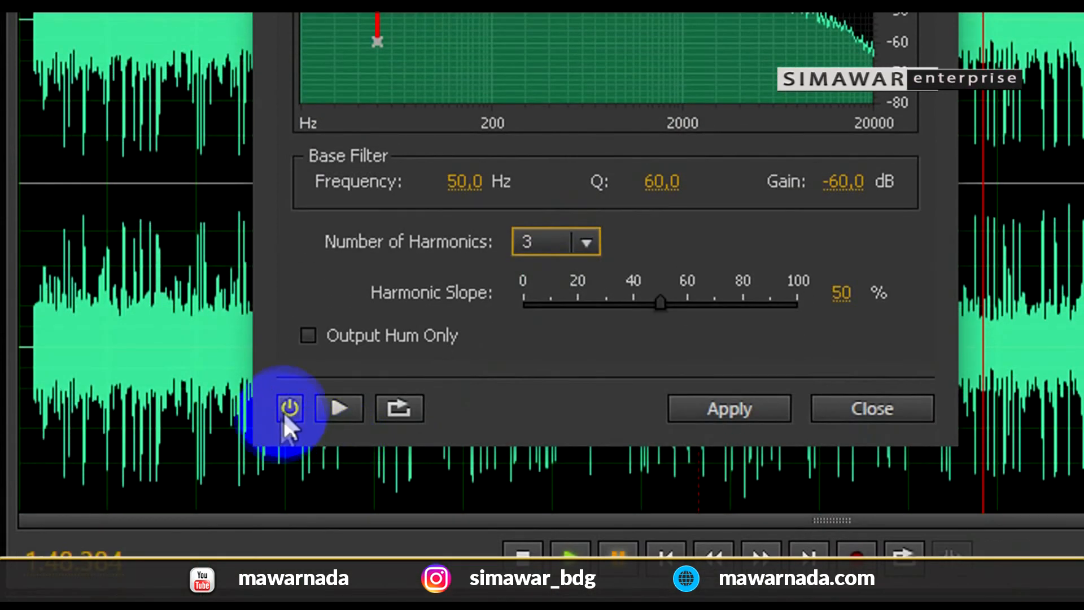
- Switch the DeHummer effect back on and apply it to the recording
{"action": "left_click", "coordinate": [289, 555]}
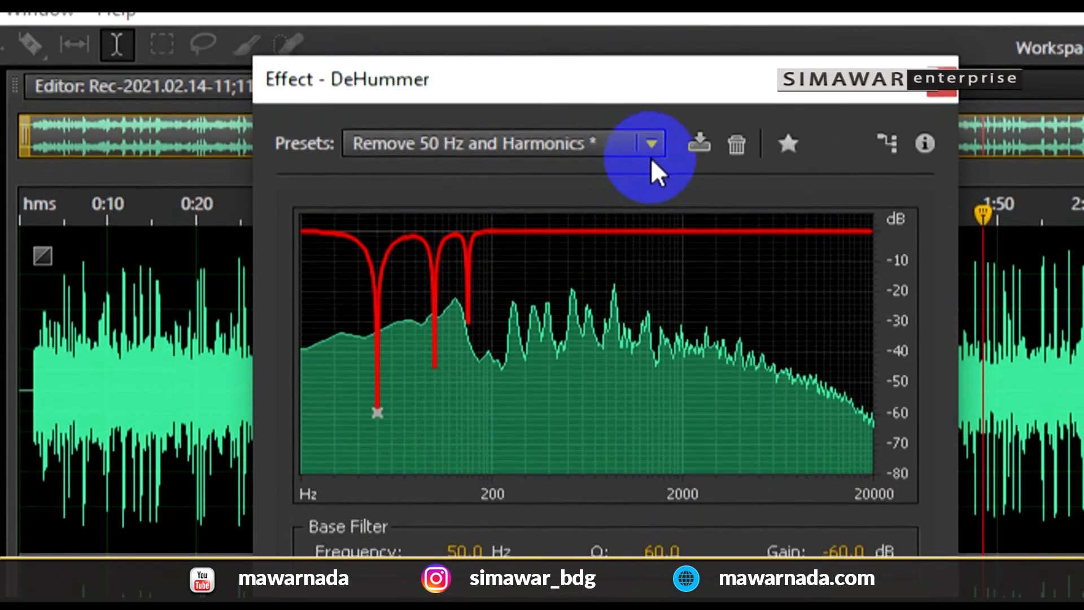
{"action": "left_click", "coordinate": [651, 158]}
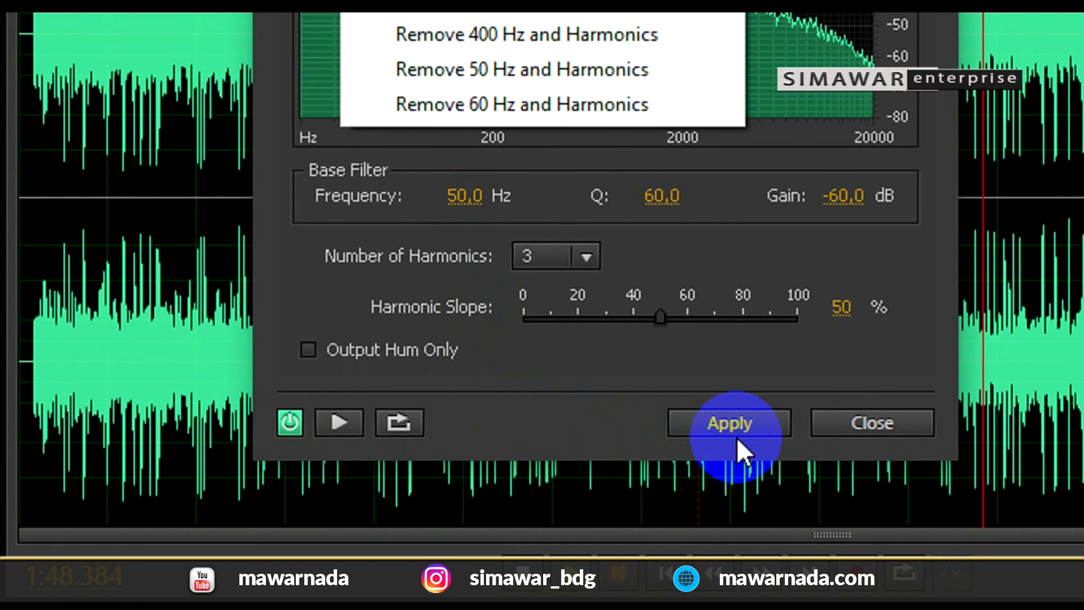
{"action": "left_click", "coordinate": [737, 421]}
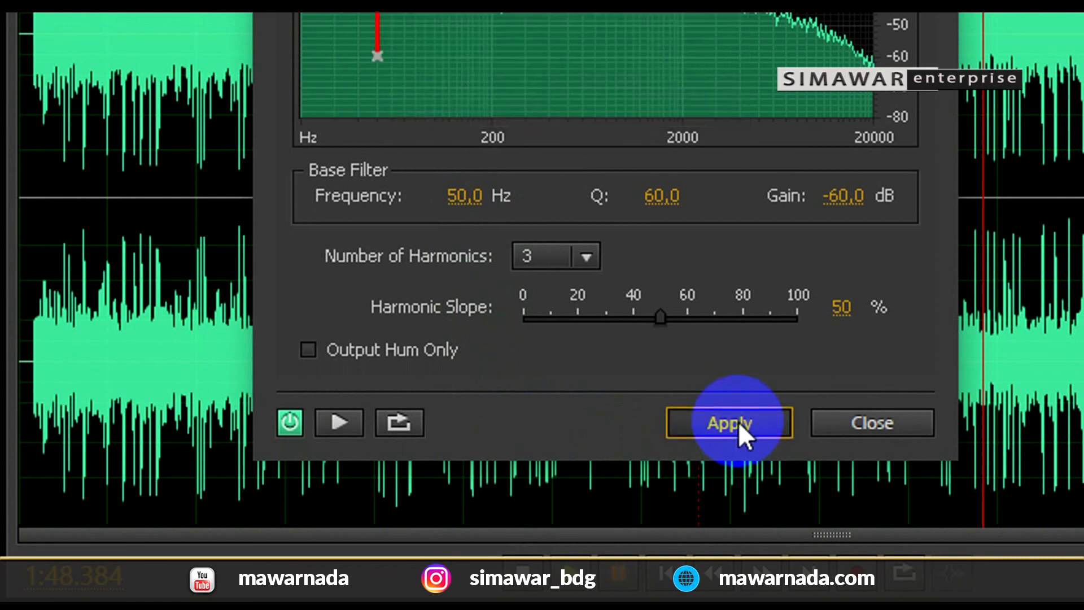